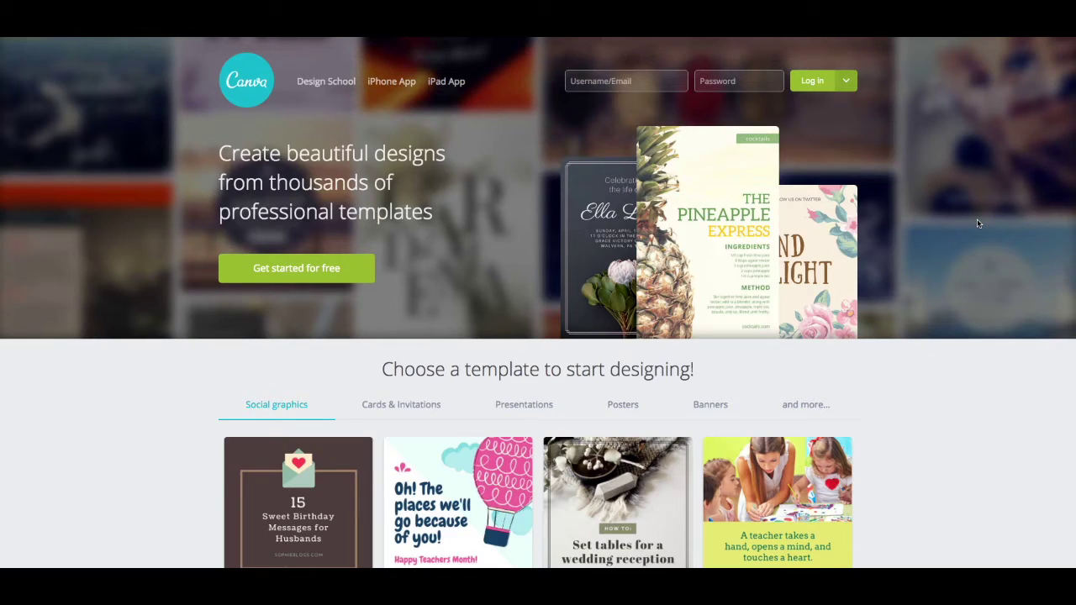
# Step: Scroll through the Create a design page to find the Social Media design type
pyautogui.scroll(-5, 977, 218)
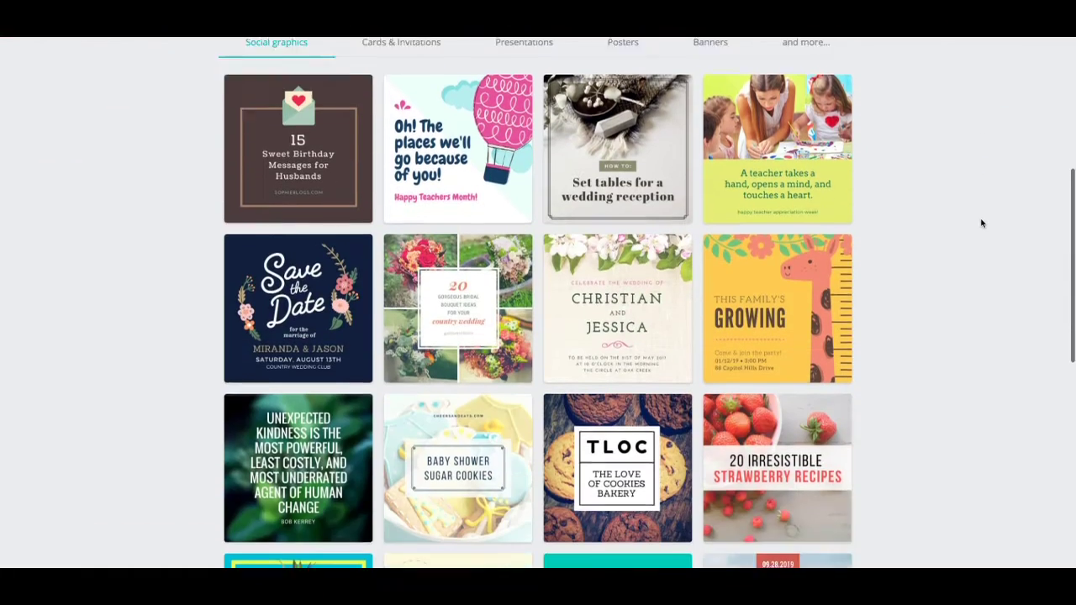
pyautogui.scroll(-7, 981, 223)
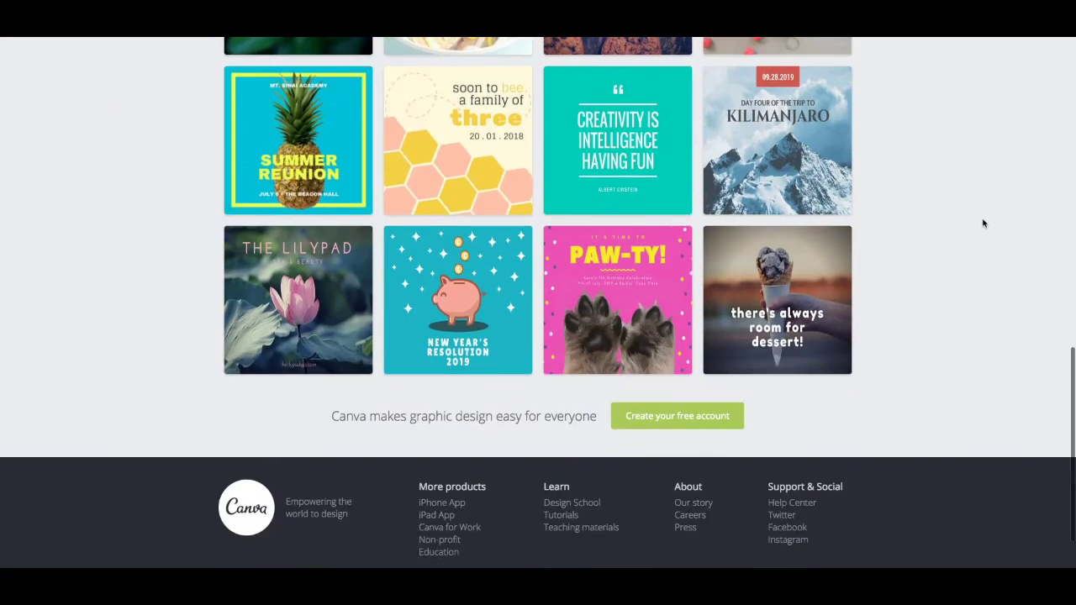
pyautogui.scroll(12, 983, 223)
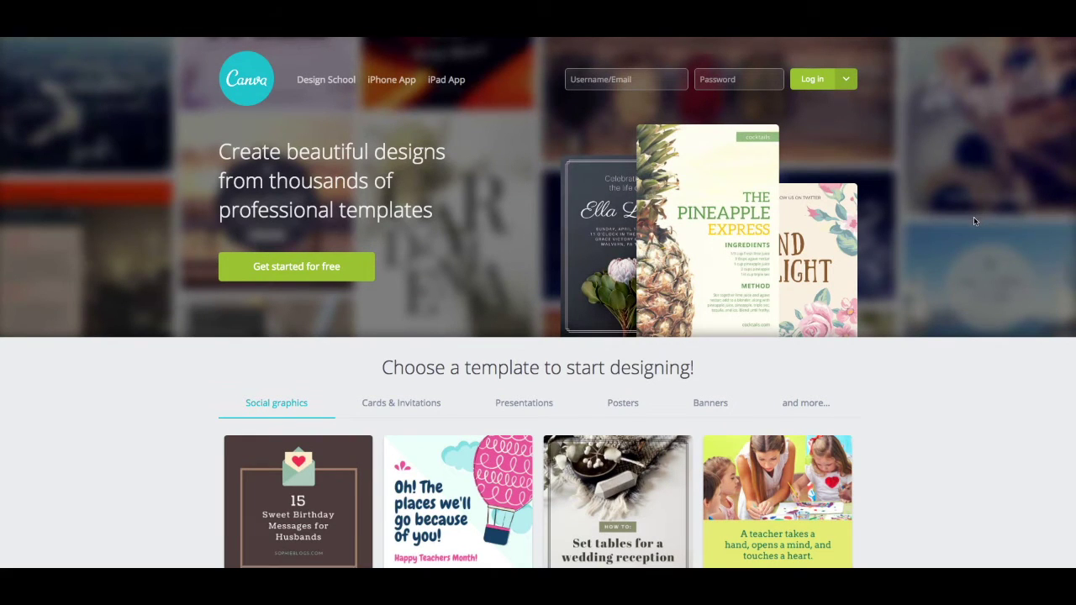
pyautogui.scroll(-2, 974, 221)
pyautogui.scroll(1, 973, 221)
pyautogui.scroll(2, 975, 221)
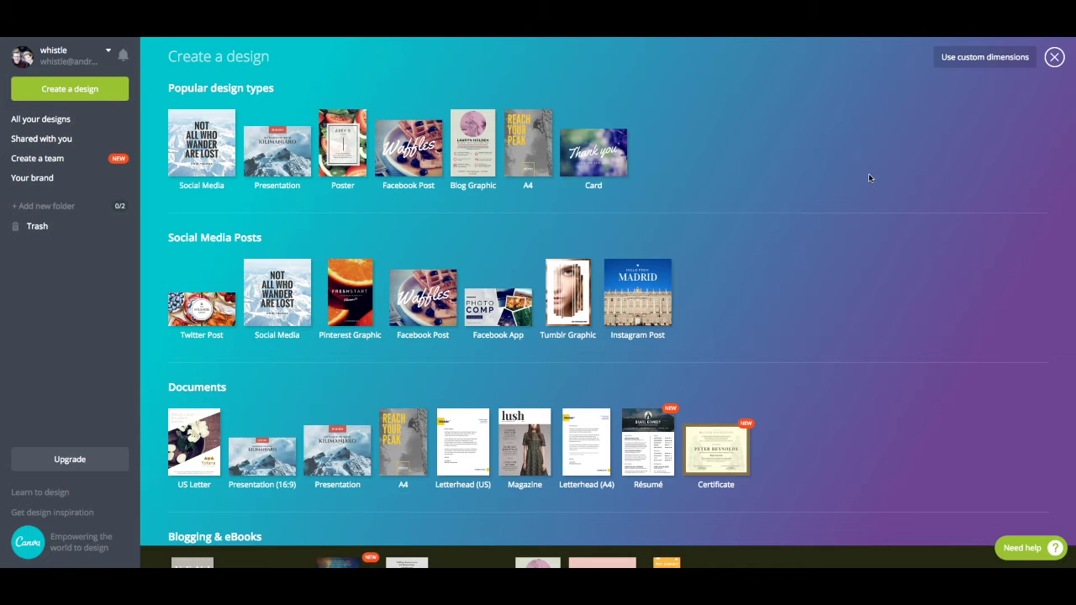
pyautogui.scroll(-3, 869, 177)
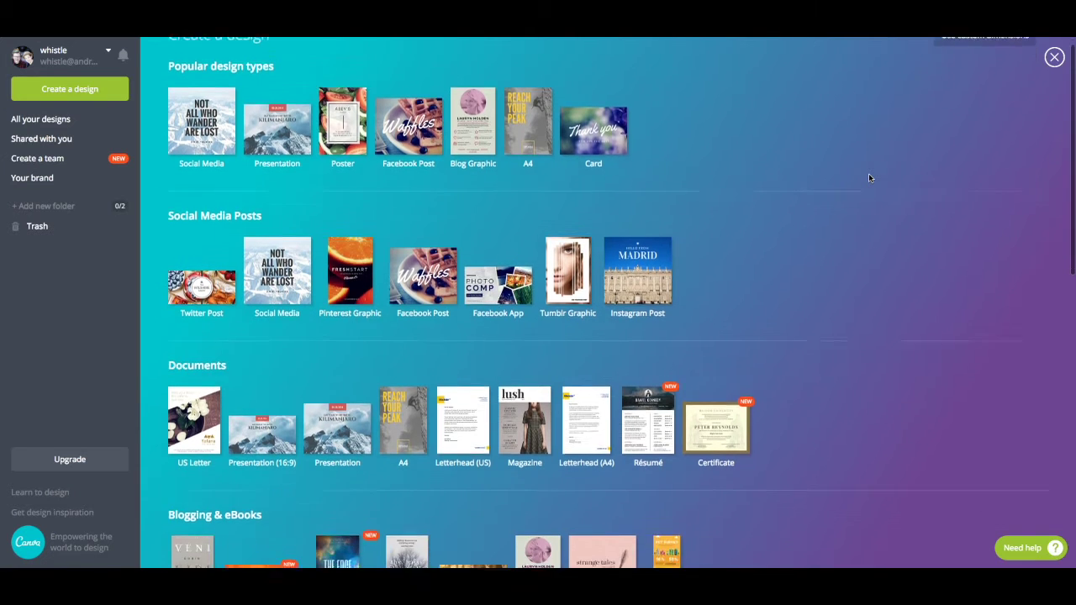
pyautogui.scroll(-6, 871, 177)
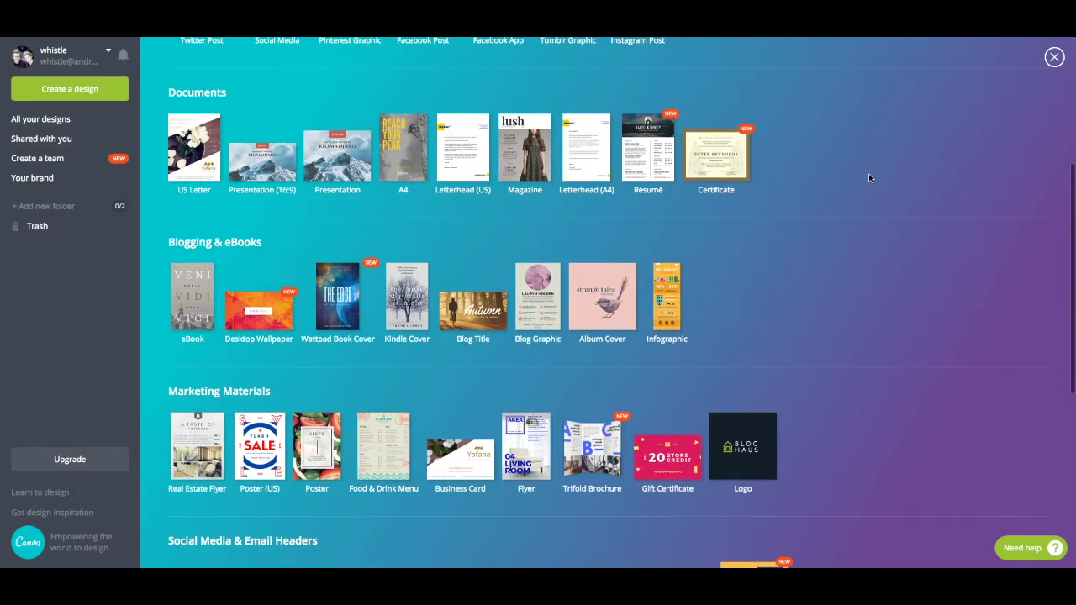
pyautogui.scroll(-1, 871, 179)
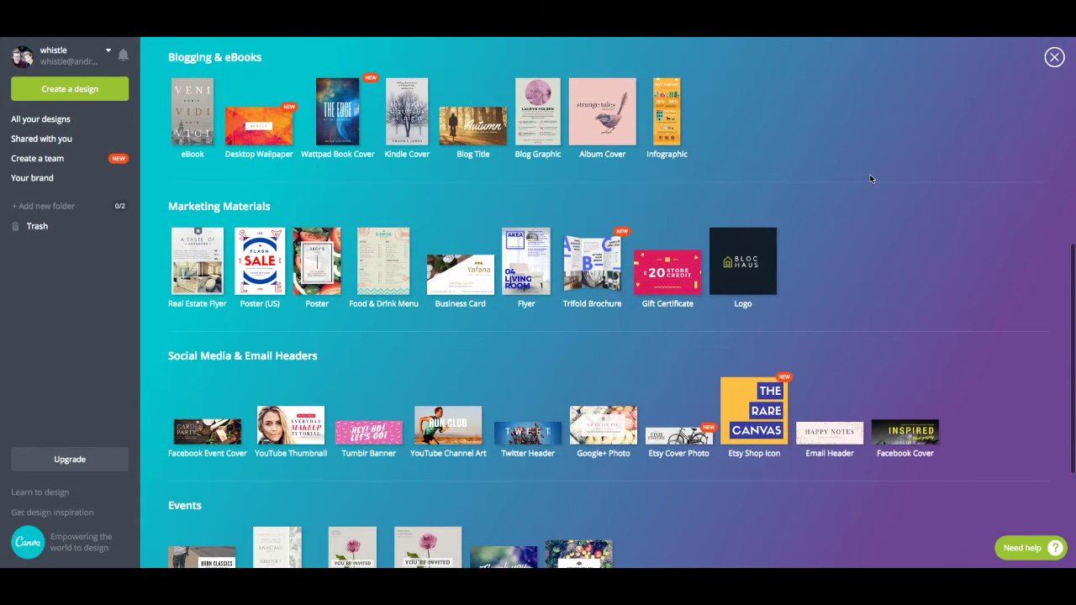
pyautogui.scroll(4, 871, 178)
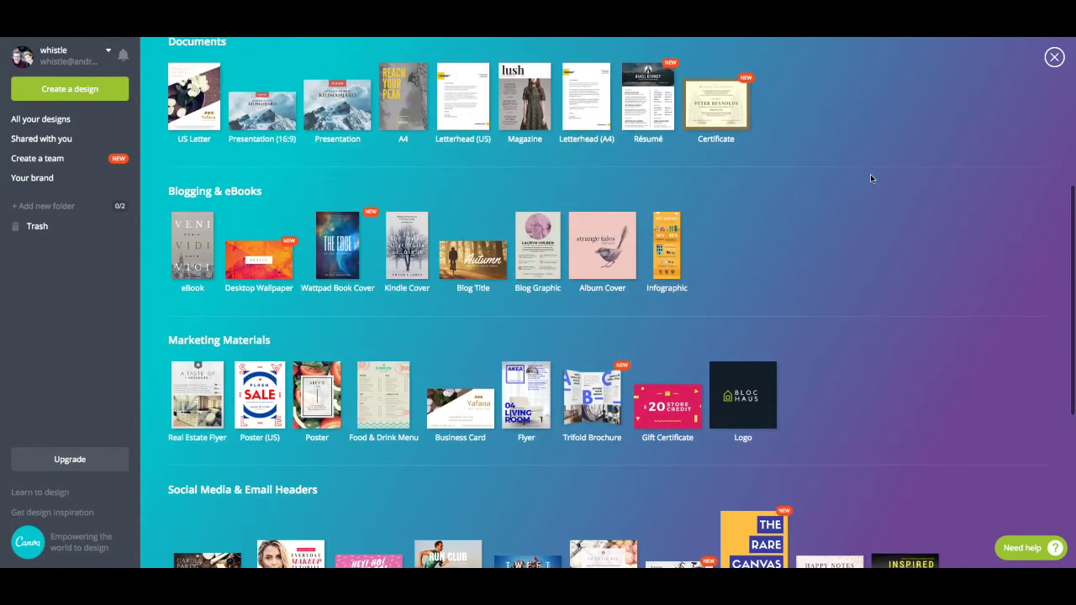
pyautogui.scroll(8, 870, 178)
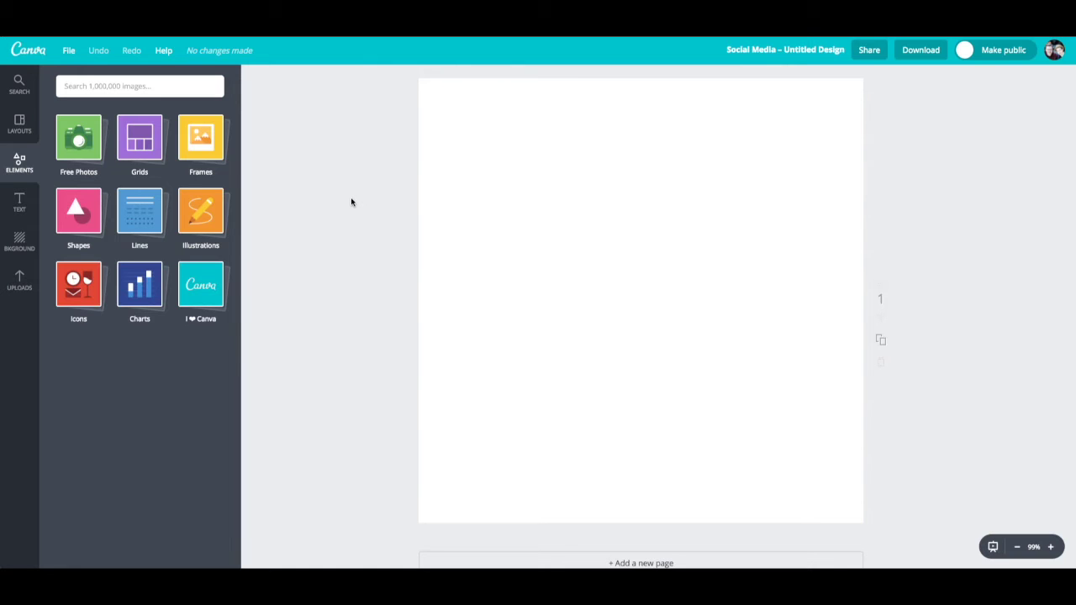
# Step: Open the Free Photos collection in the Elements panel and browse its thumbnails
pyautogui.click(80, 143)
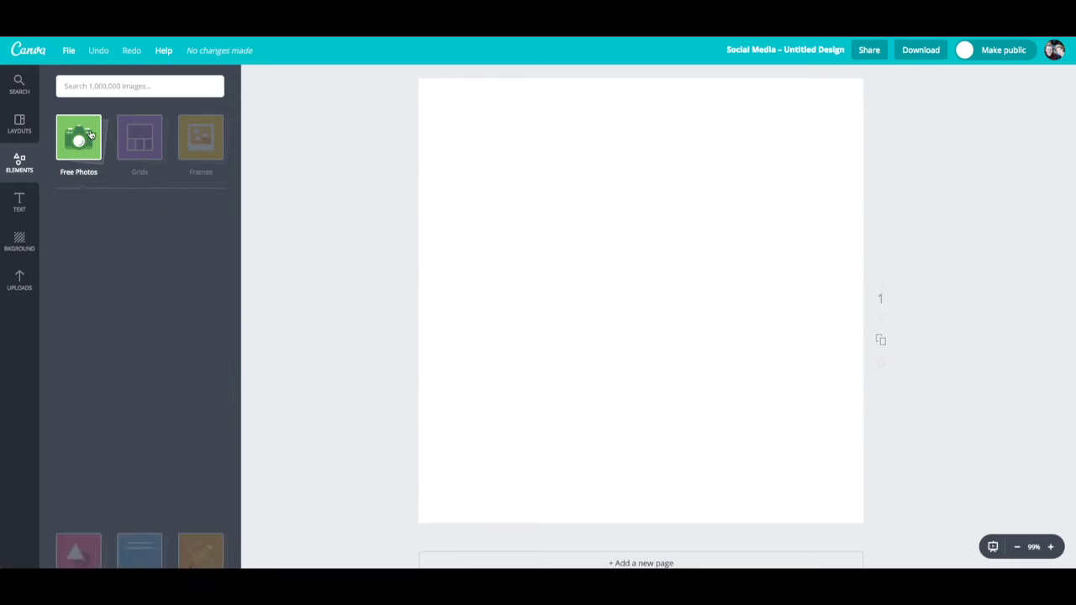
pyautogui.scroll(-3, 151, 244)
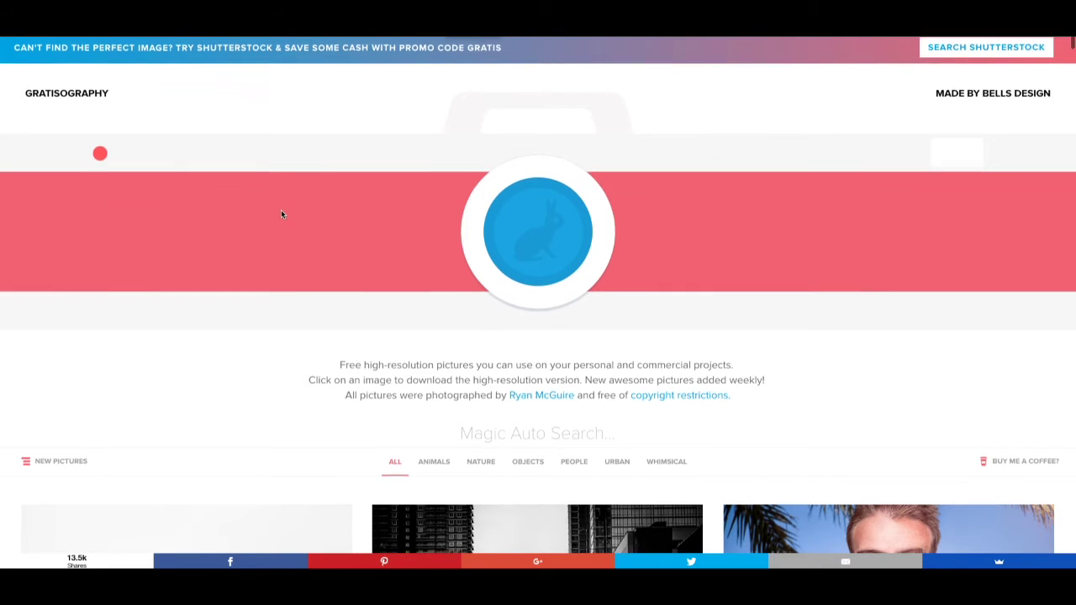
pyautogui.scroll(-5, 281, 215)
pyautogui.scroll(-9, 280, 221)
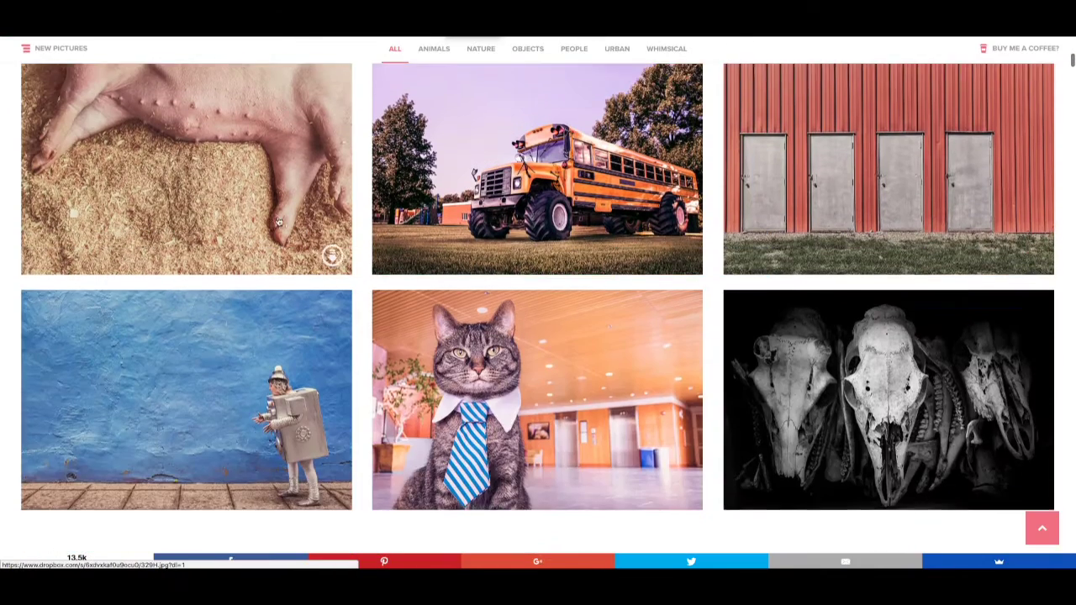
pyautogui.scroll(-1, 281, 221)
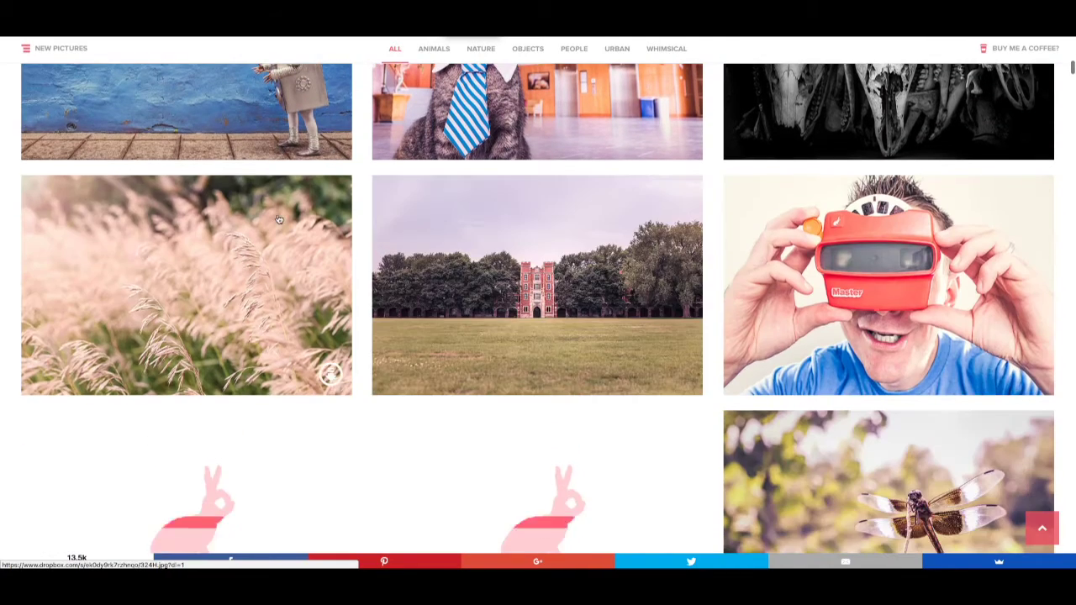
pyautogui.scroll(-3, 281, 221)
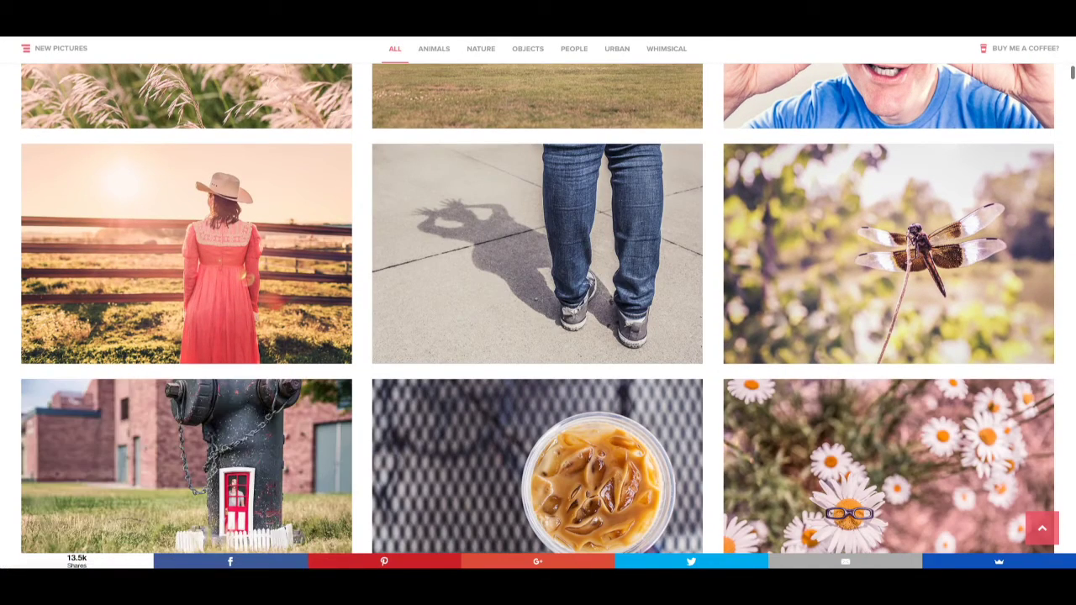
pyautogui.scroll(-2, 634, 42)
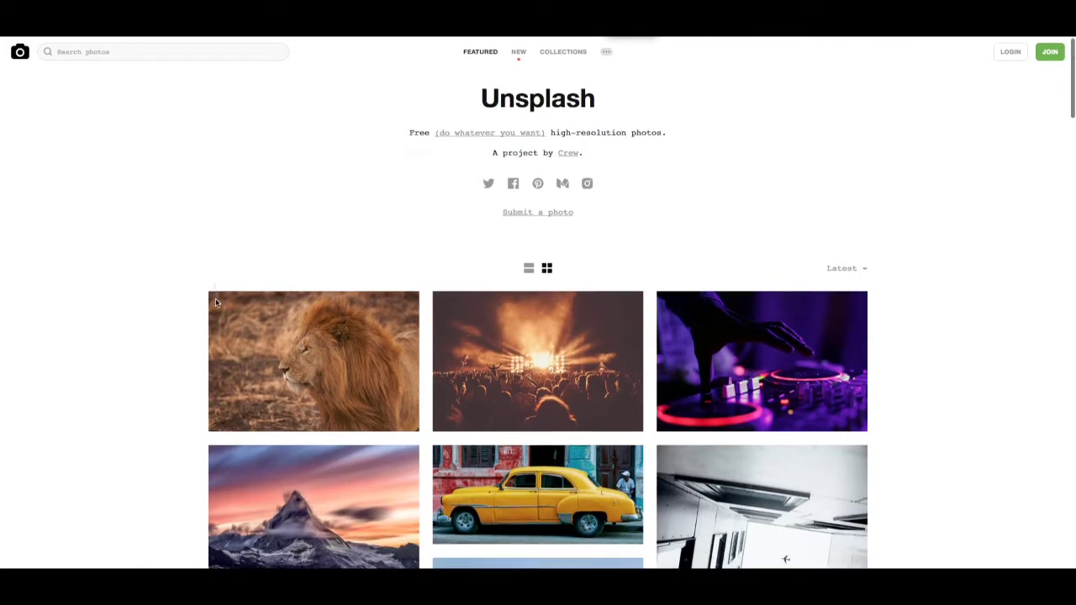
# Step: Scroll down through the Unsplash photo feed
pyautogui.scroll(-4, 219, 314)
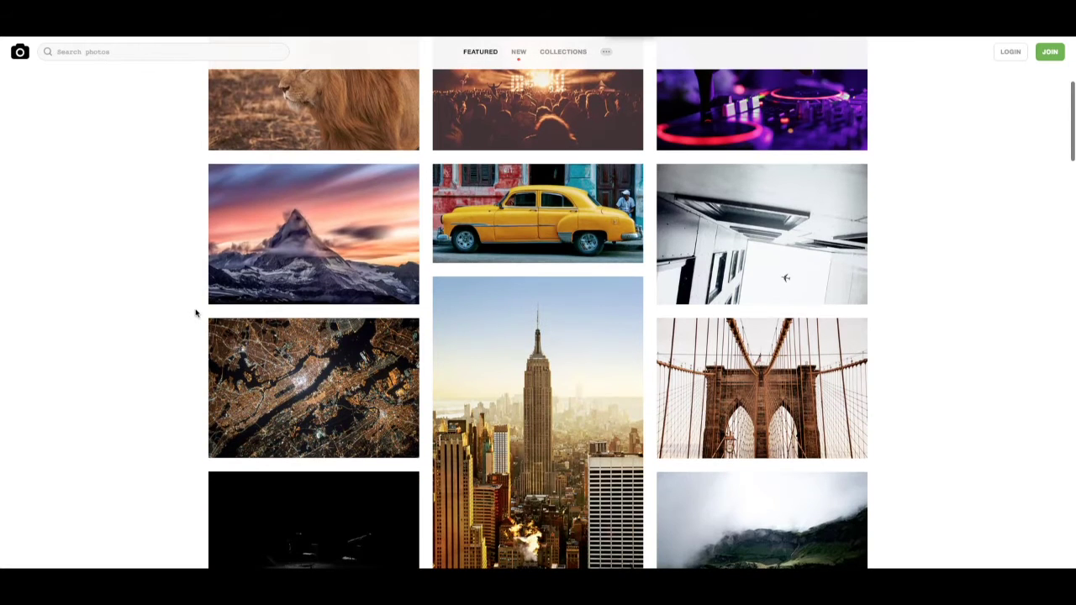
pyautogui.scroll(-2, 194, 313)
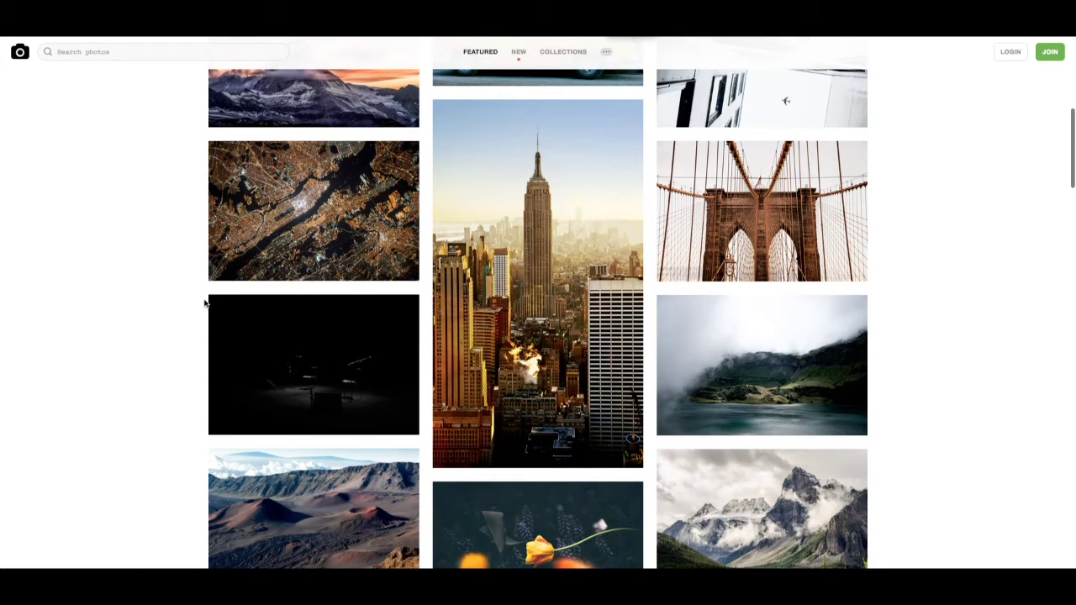
pyautogui.scroll(-6, 202, 305)
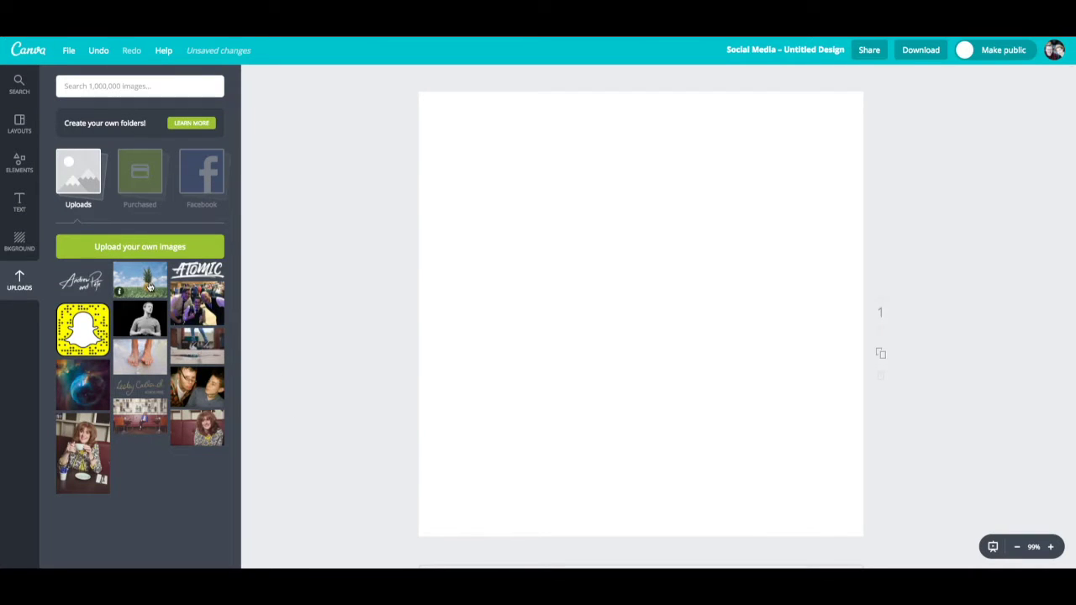
# Step: Add the uploaded pineapple photo and enlarge it to fill the square page, centred
pyautogui.click(140, 281)
pyautogui.moveTo(732, 344); pyautogui.dragTo(699, 255)
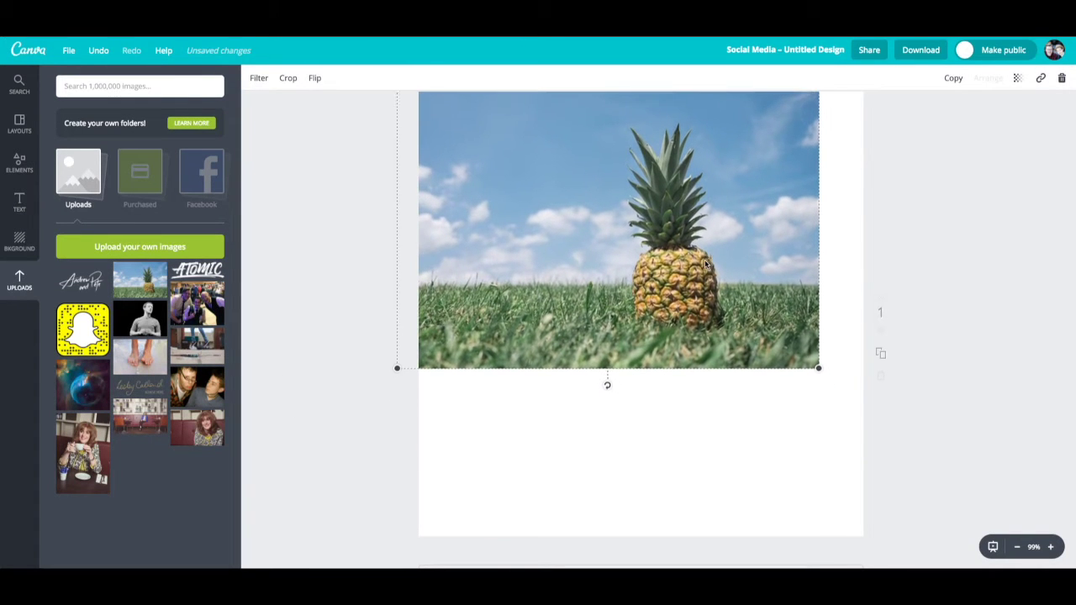
pyautogui.moveTo(821, 370); pyautogui.dragTo(992, 528)
pyautogui.moveTo(392, 494); pyautogui.dragTo(316, 544)
pyautogui.moveTo(686, 398); pyautogui.dragTo(688, 400)
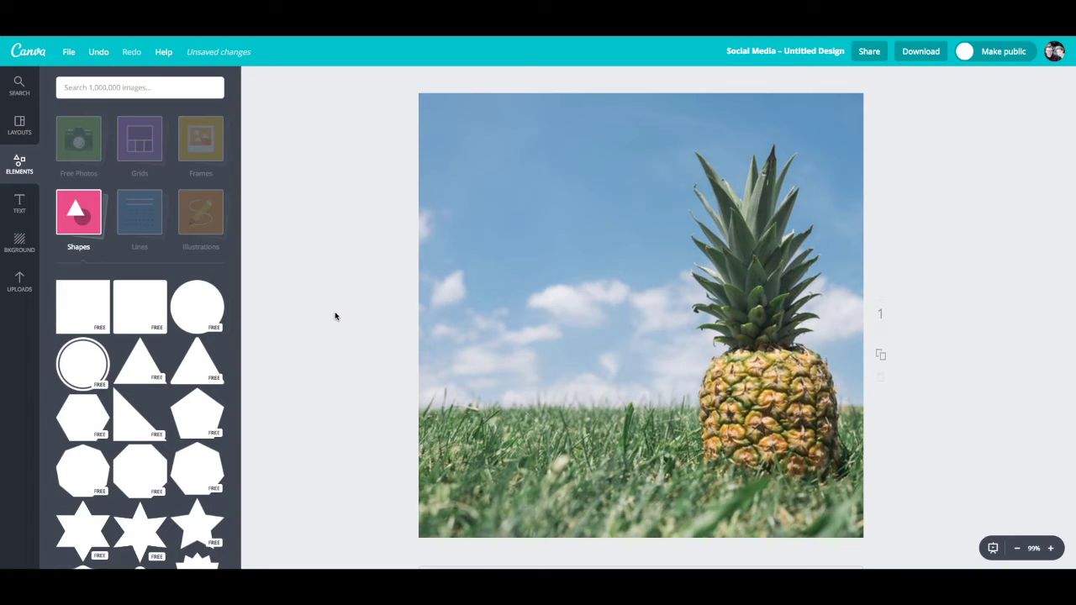
# Step: Add a square shape and set its colour to orange with the code ff99
pyautogui.click(92, 306)
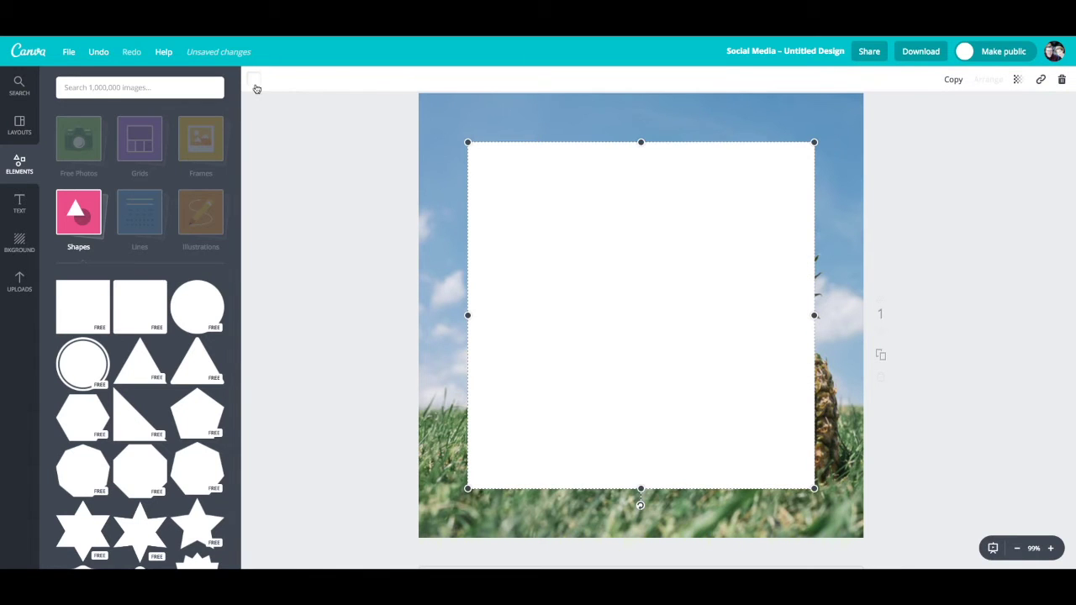
pyautogui.click(255, 82)
pyautogui.click(265, 124)
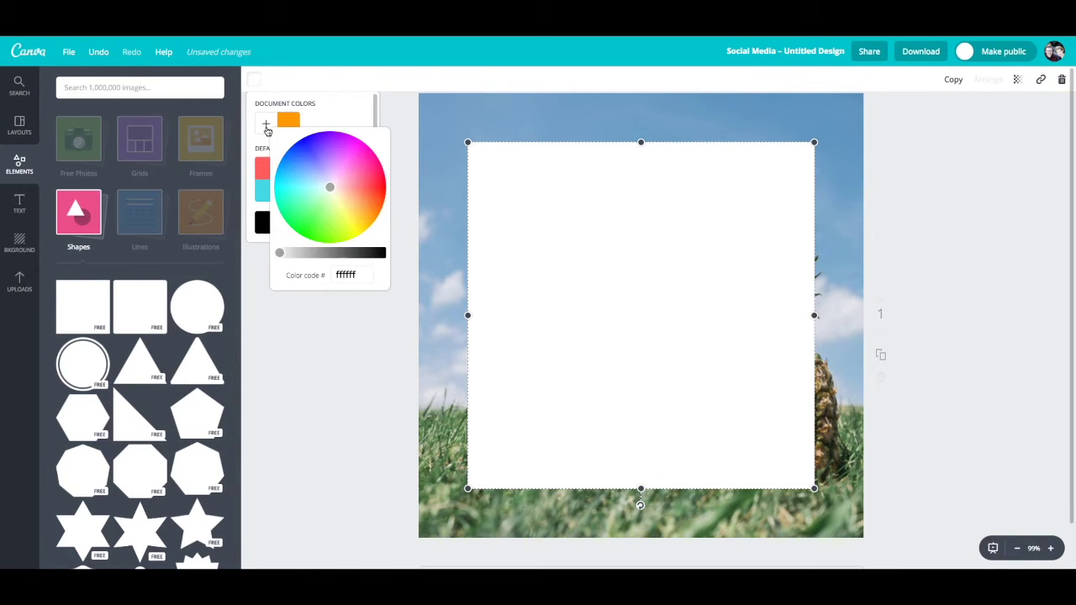
pyautogui.click(354, 275)
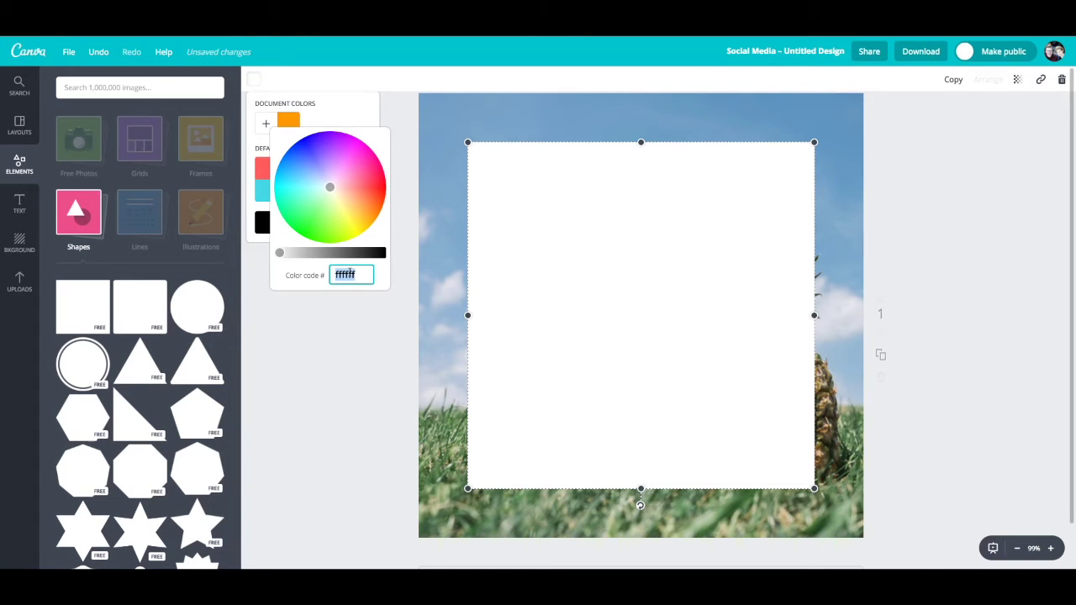
pyautogui.write('ff')
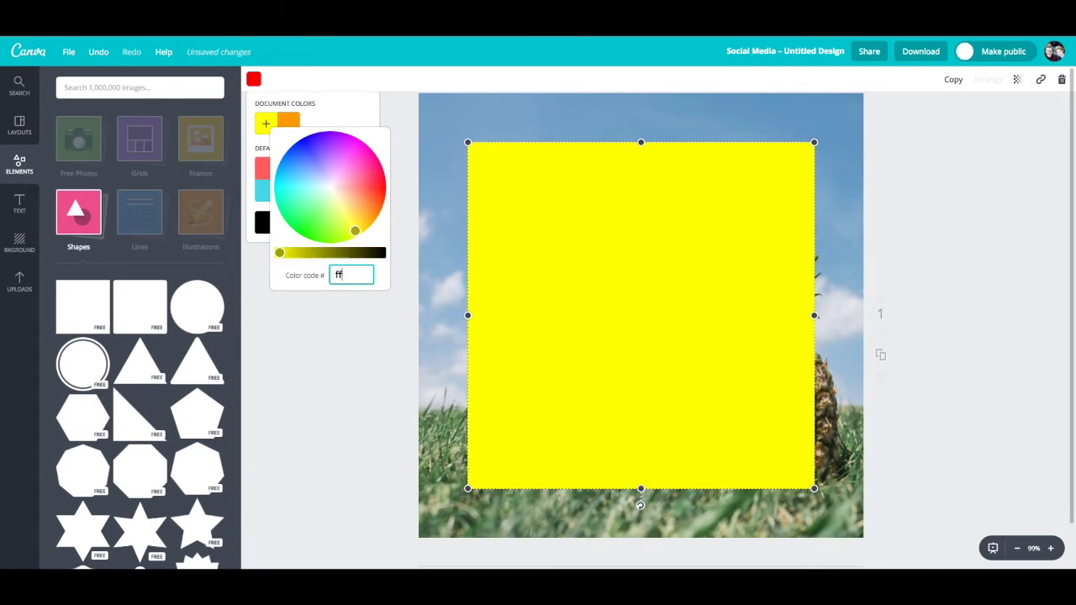
pyautogui.write('9900')
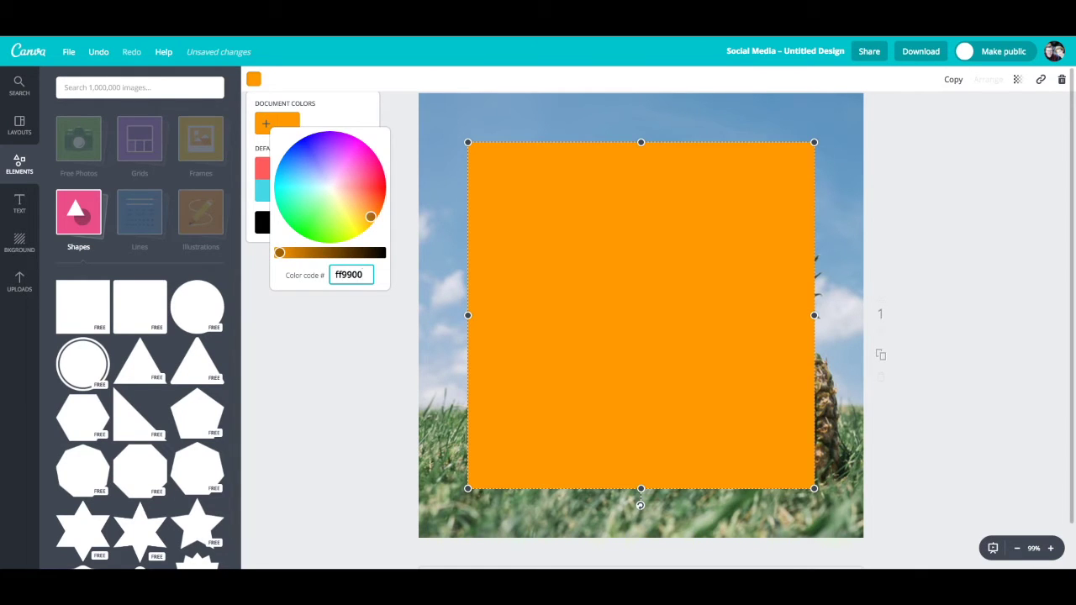
pyautogui.press('Return')
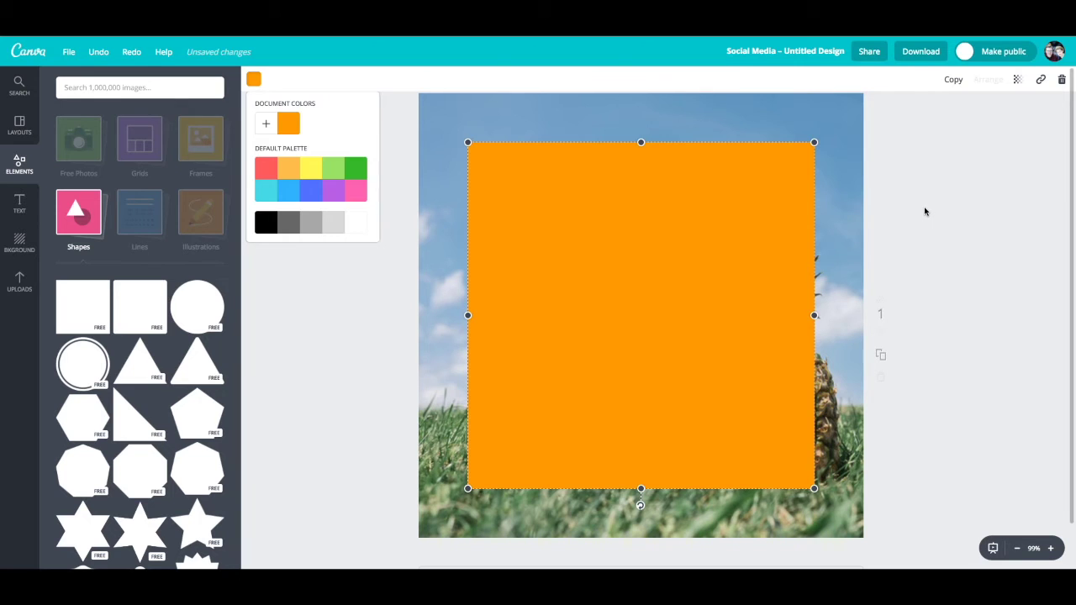
# Step: Move and enlarge the orange square until it covers the whole photo
pyautogui.click(622, 264)
pyautogui.moveTo(622, 264); pyautogui.dragTo(536, 213)
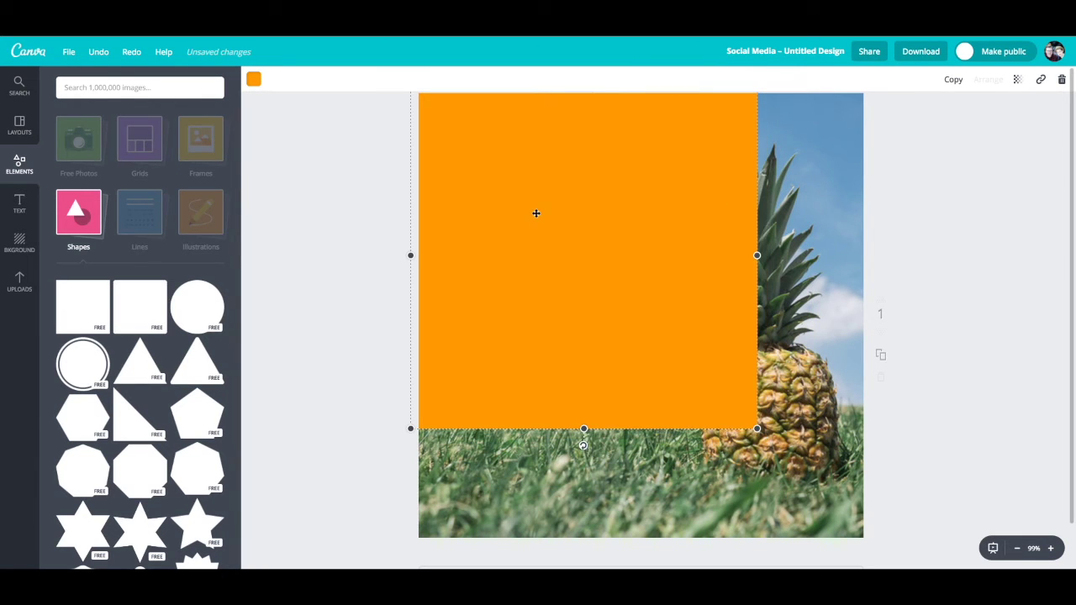
pyautogui.moveTo(757, 429); pyautogui.dragTo(876, 545)
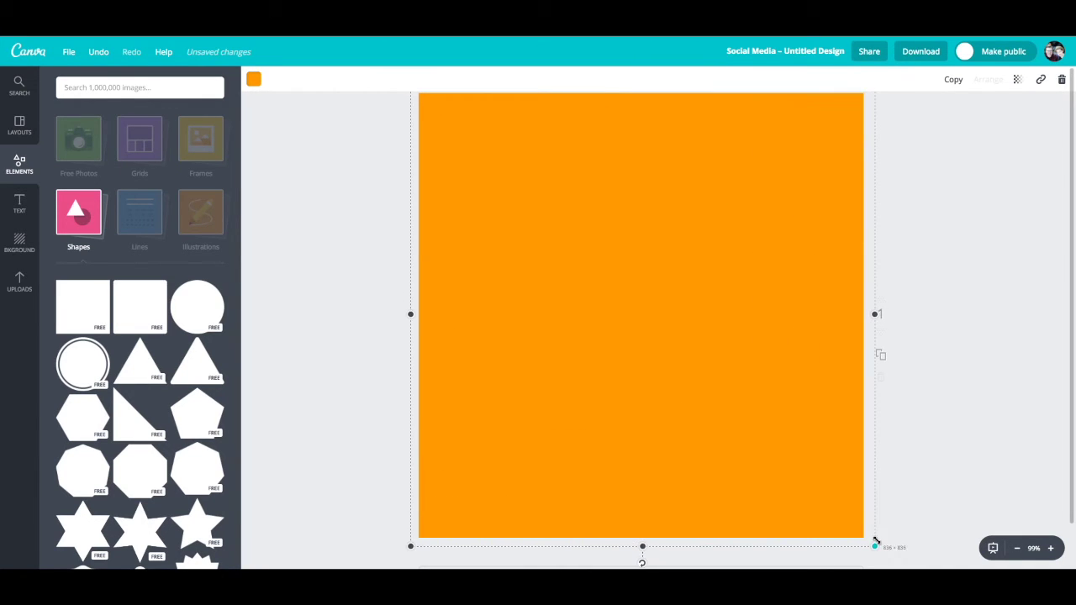
pyautogui.click(1020, 81)
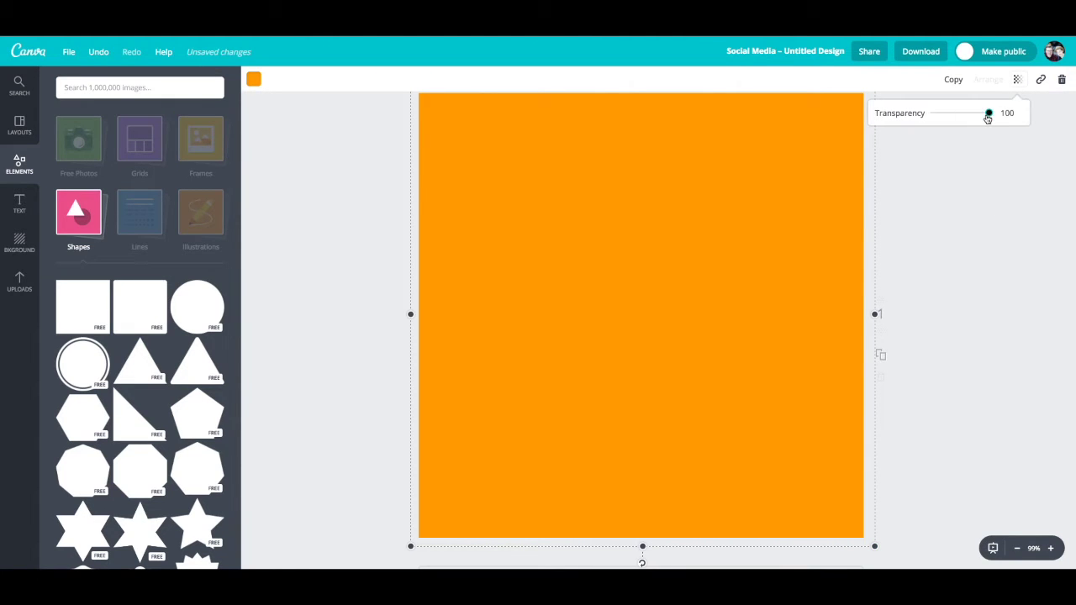
# Step: Lower the orange square's transparency to 66 and deselect it
pyautogui.moveTo(987, 112); pyautogui.dragTo(974, 119)
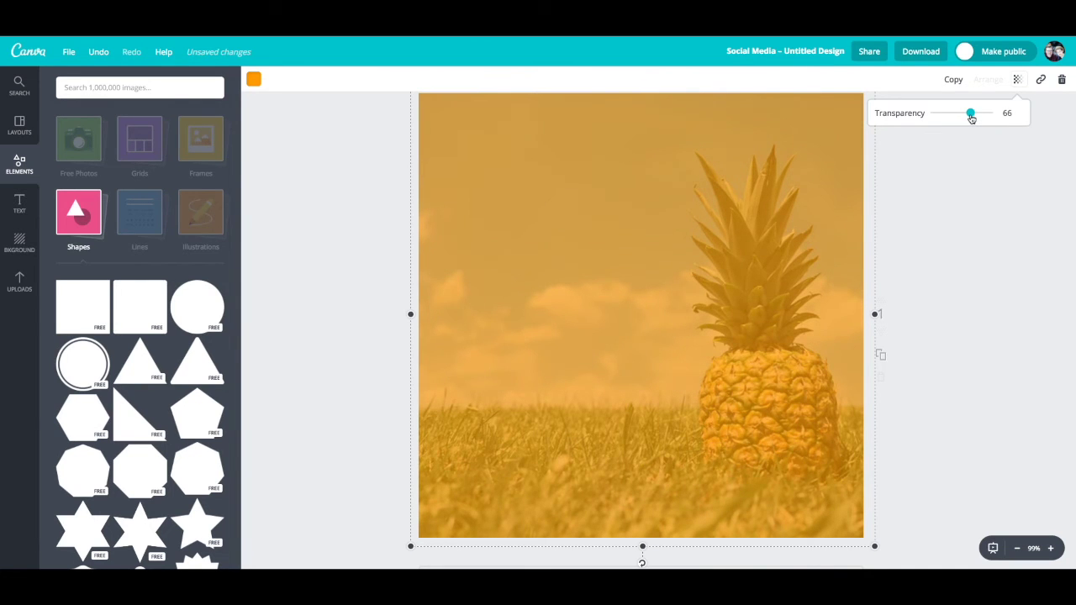
pyautogui.click(938, 273)
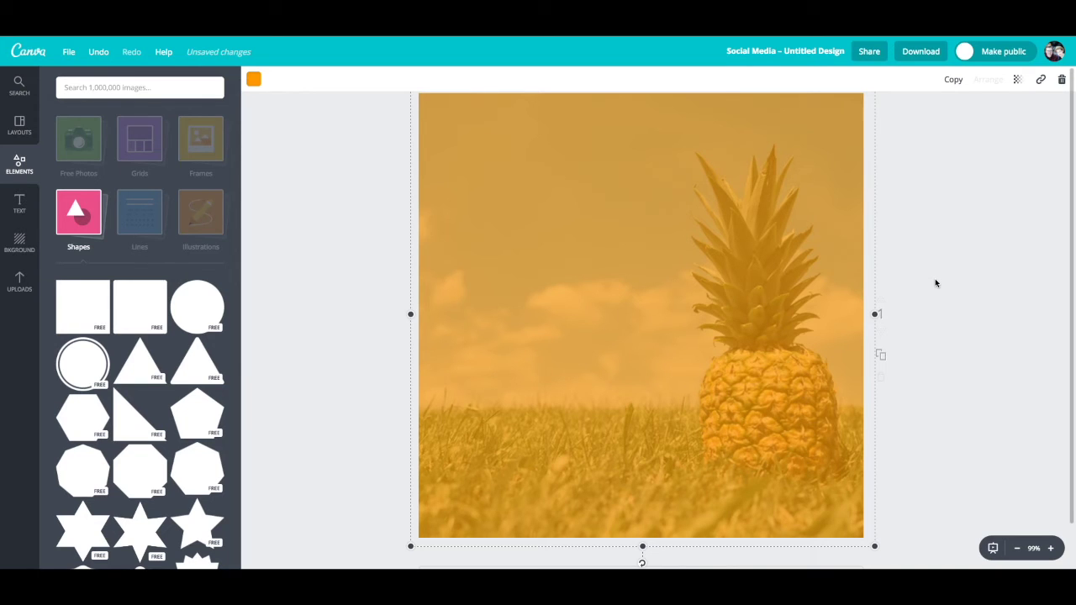
pyautogui.click(20, 204)
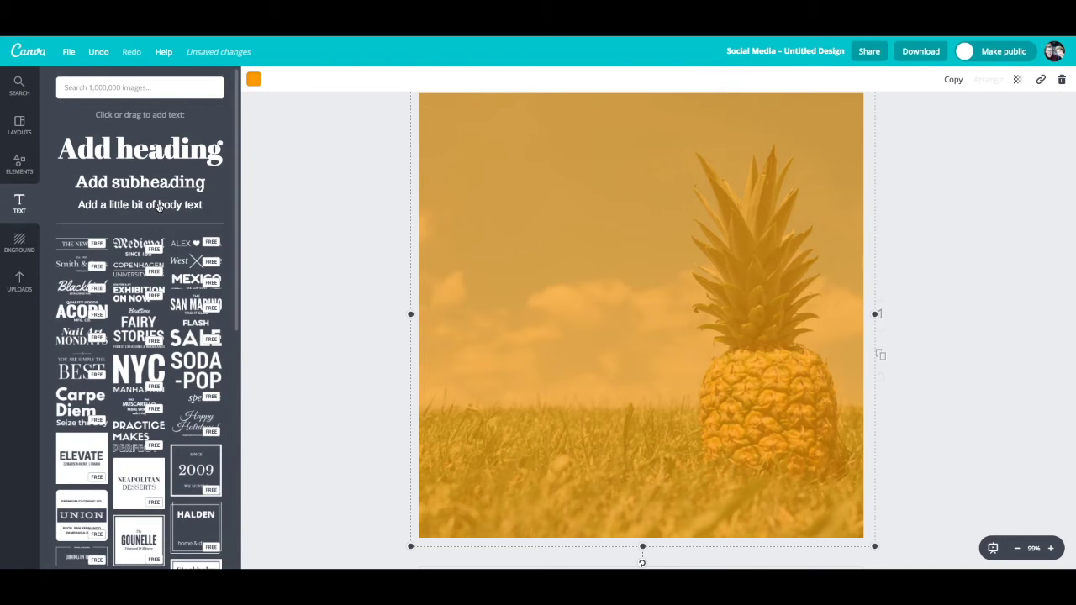
# Step: Add the Fairy Stories text template and centre it on the page
pyautogui.scroll(-2, 158, 207)
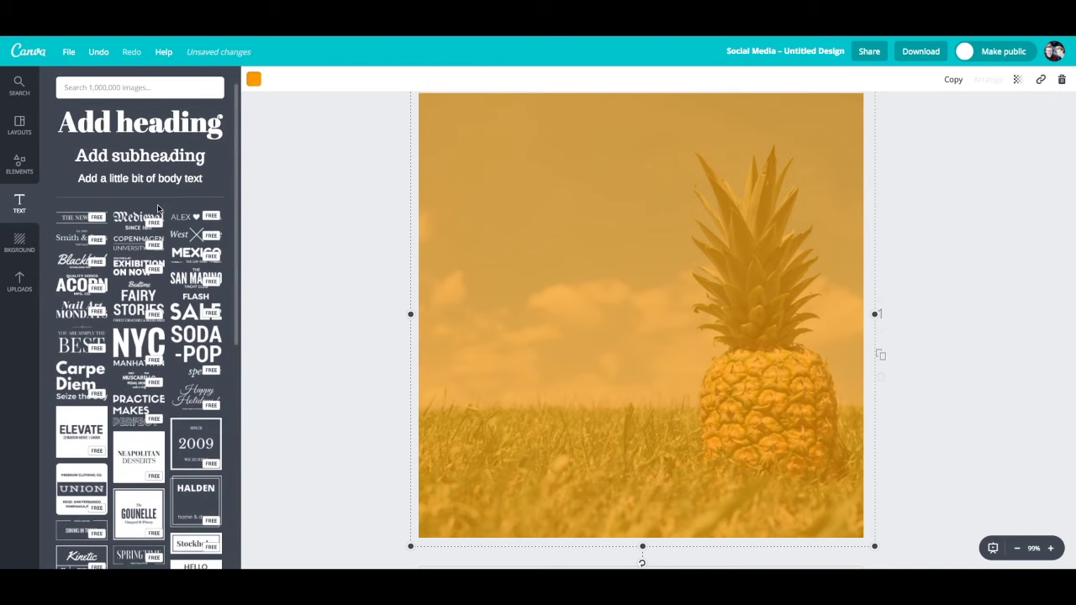
pyautogui.scroll(-1, 158, 206)
pyautogui.scroll(-2, 158, 204)
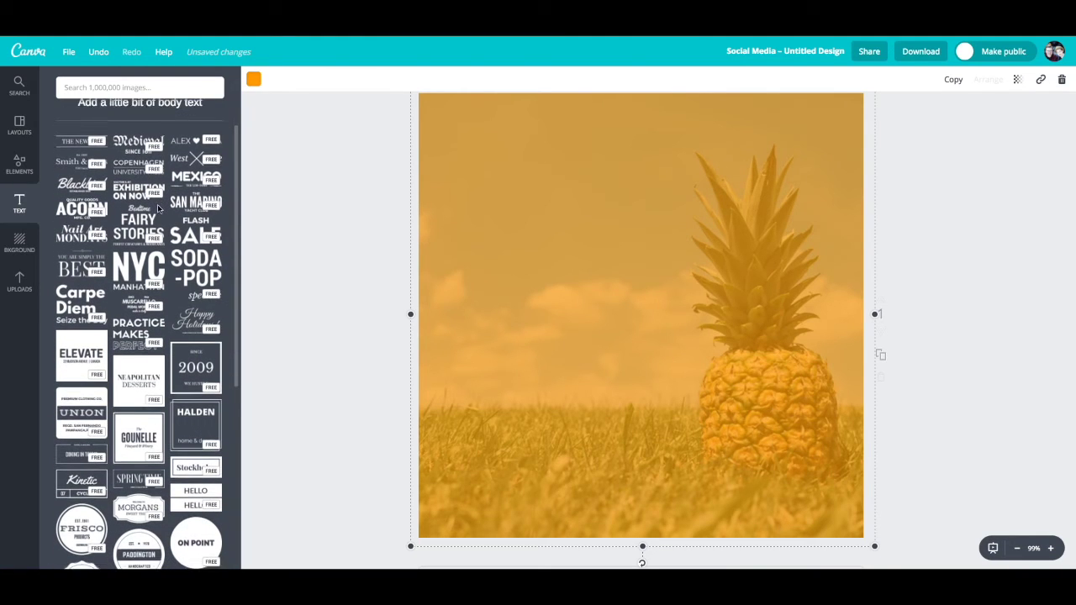
pyautogui.scroll(3, 170, 254)
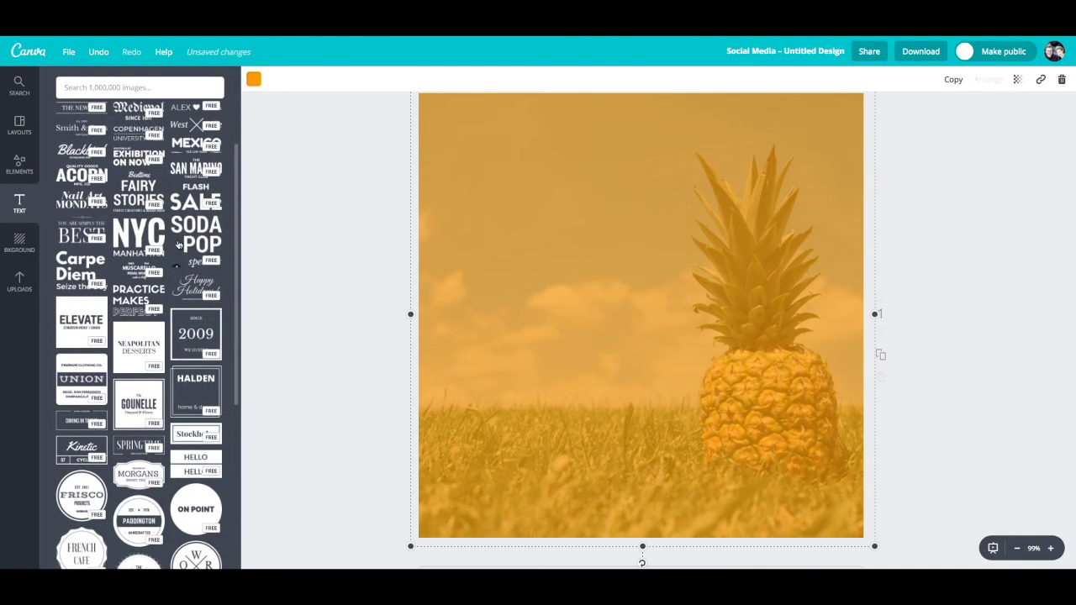
pyautogui.click(141, 259)
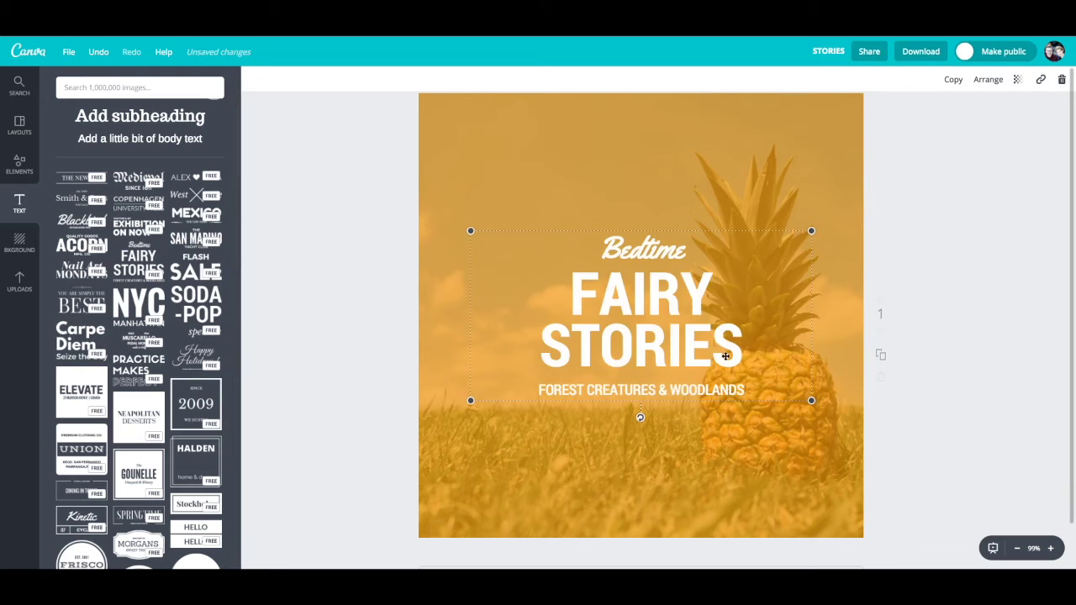
pyautogui.moveTo(841, 417)
pyautogui.mouseDown()
pyautogui.moveTo(796, 381)
pyautogui.moveTo(851, 405)
pyautogui.mouseUp()
pyautogui.moveTo(720, 346); pyautogui.dragTo(722, 364)
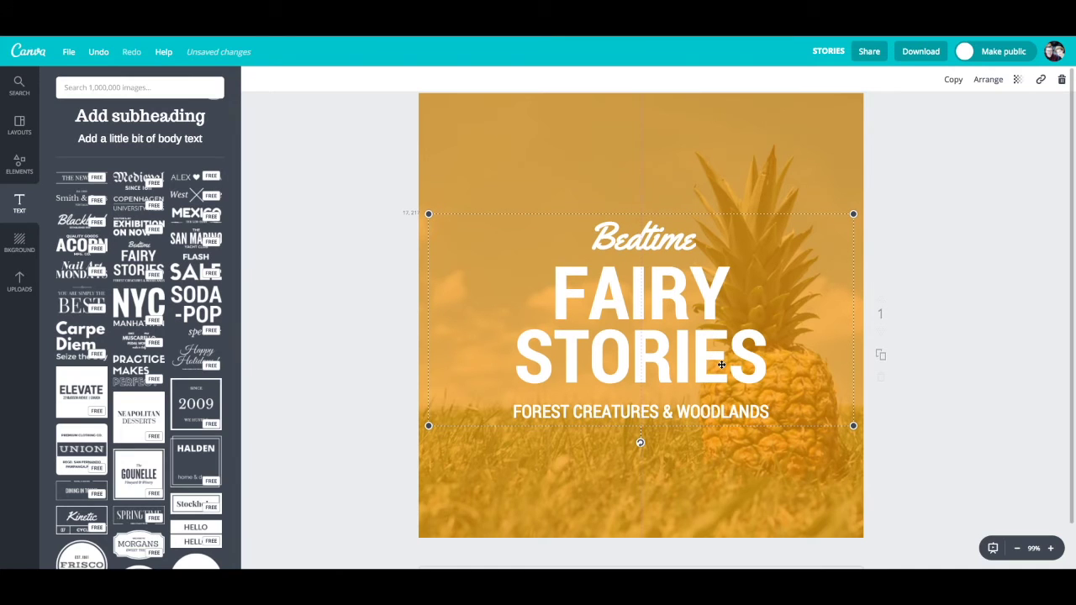
# Step: Replace the STORIES line with 'SOCIAL MEDIA GRAPHICS'
pyautogui.doubleClick(682, 348)
pyautogui.write('SOC')
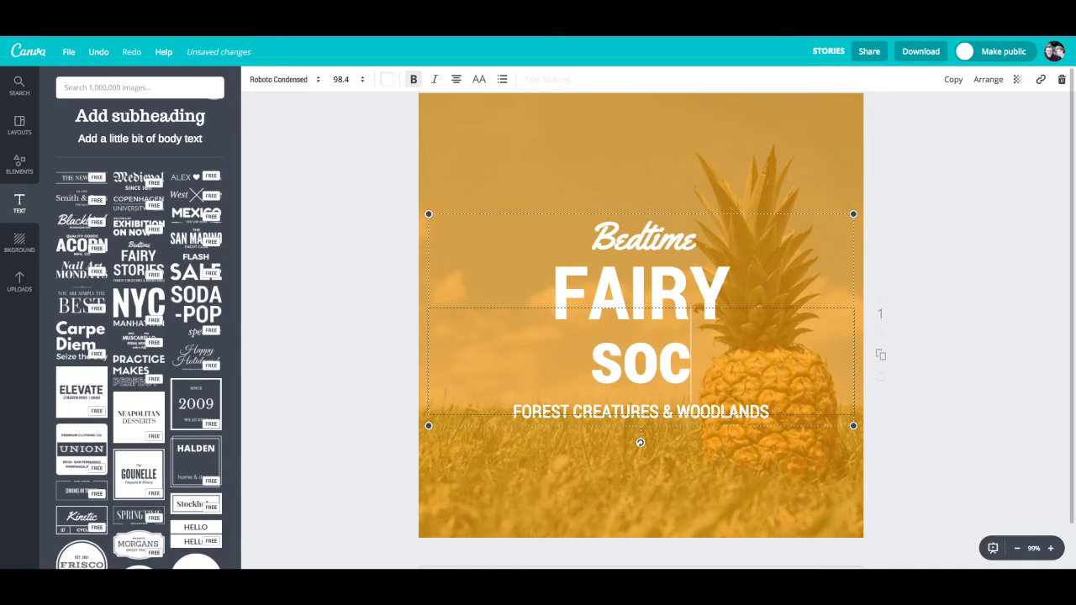
pyautogui.press('BackSpace')
pyautogui.press('BackSpace')
pyautogui.press('BackSpace')
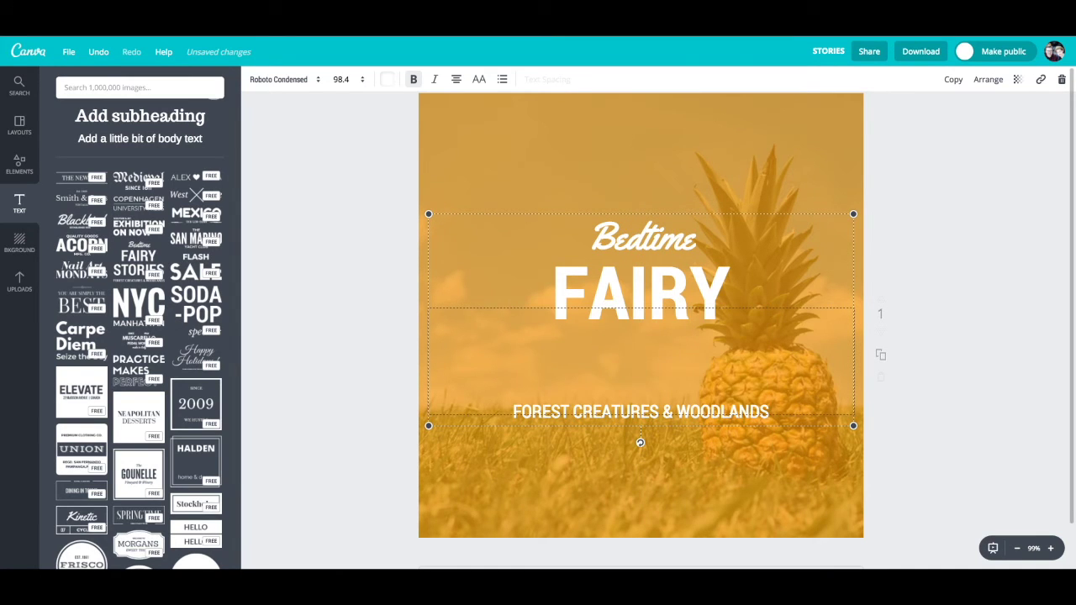
pyautogui.write('SOCIAL MEDIA GRAPH')
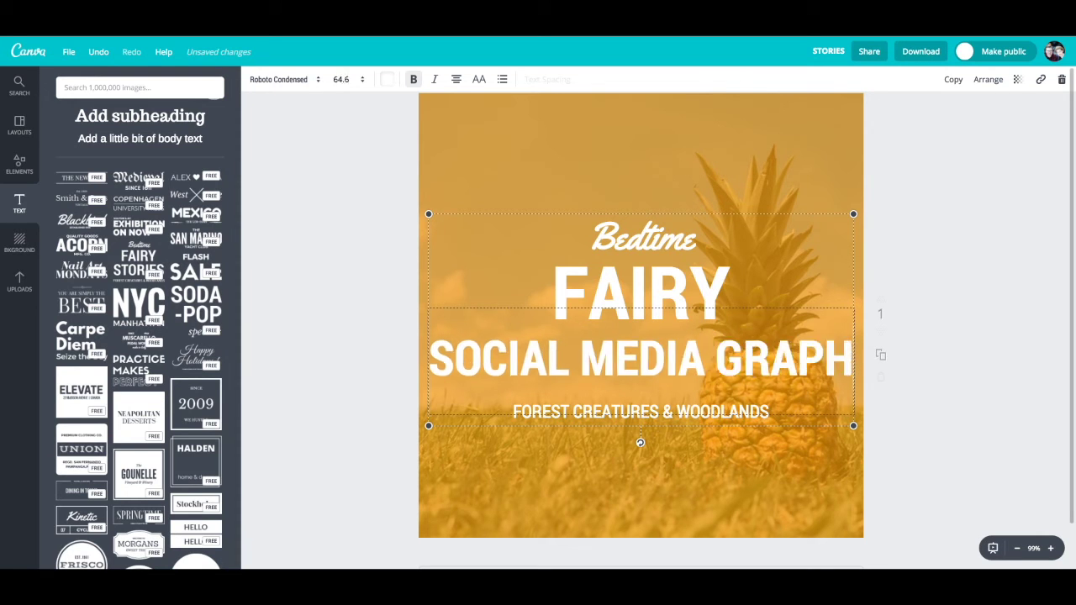
pyautogui.write('ICS')
# Step: Change the FAIRY line to 'HOW TO CREATE' in Open Sans Light
pyautogui.doubleClick(641, 294)
pyautogui.write('HOW TO CREATE')
pyautogui.tripleClick(639, 295)
pyautogui.click(285, 79)
pyautogui.click(317, 166)
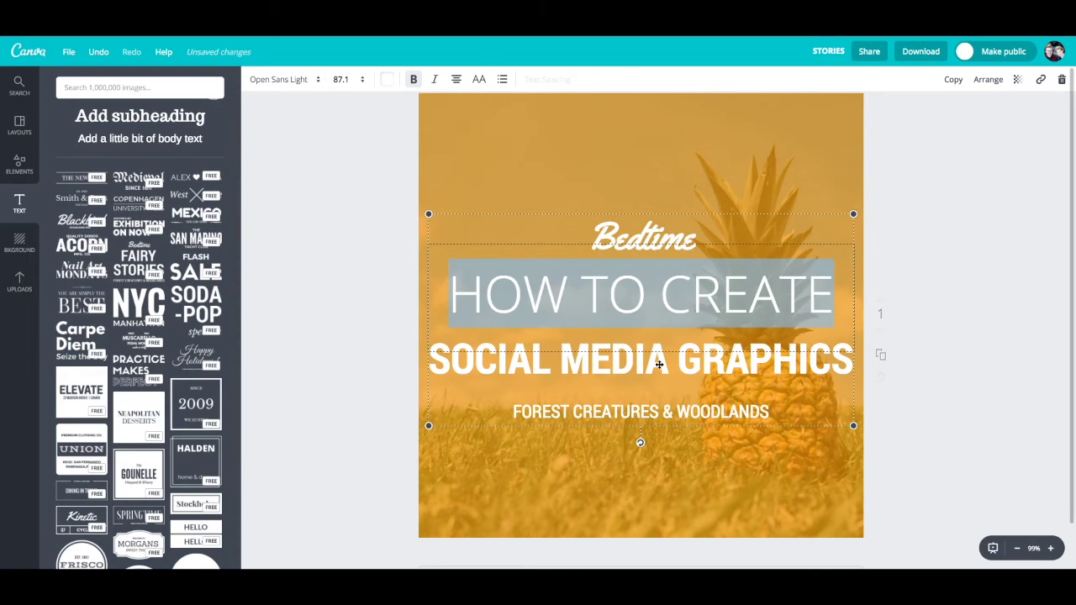
# Step: Replace the bottom line with 'THAT ARE ON BRAND' and change its font
pyautogui.tripleClick(641, 412)
pyautogui.write('THAT ARE ON BRAND')
pyautogui.hotkey('ctrl', 'a')
pyautogui.click(285, 79)
pyautogui.scroll(-3, 355, 312)
pyautogui.click(355, 312)
# Step: Replace the Bedtime line with 'A Non-Designers Guide.'
pyautogui.tripleClick(643, 238)
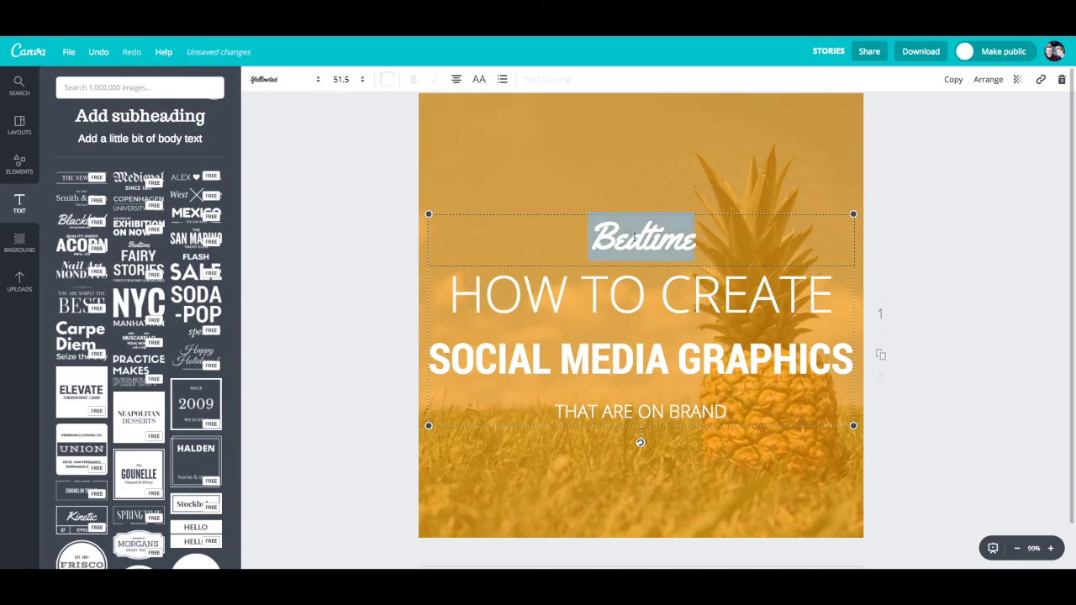
pyautogui.write('A Non-Designers Guide.')
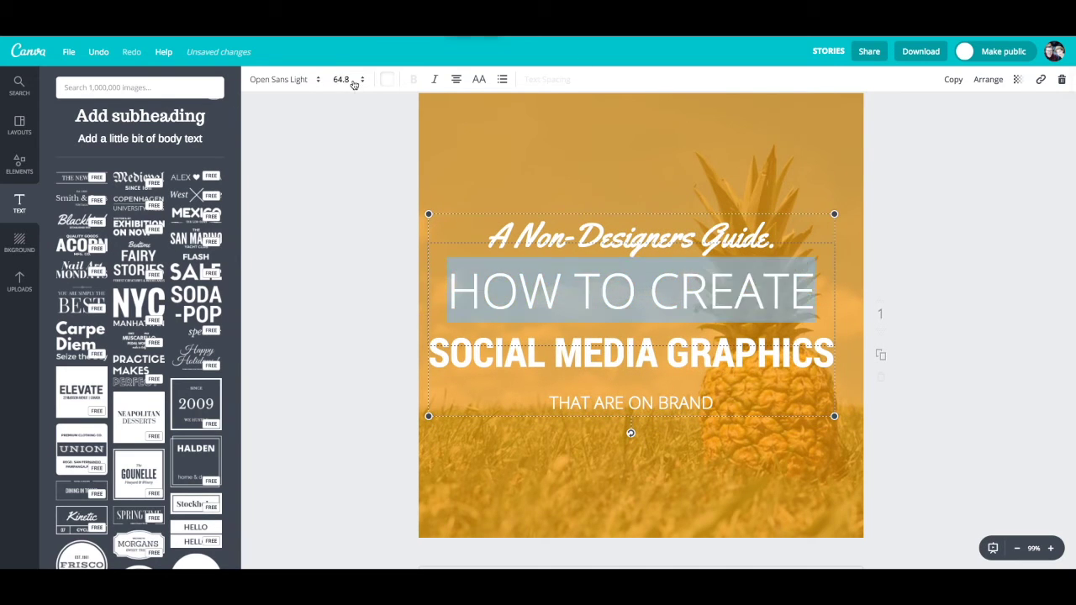
pyautogui.click(19, 284)
# Step: Add the logo, shrink it under THAT ARE ON BRAND, and nudge the headline up
pyautogui.click(95, 287)
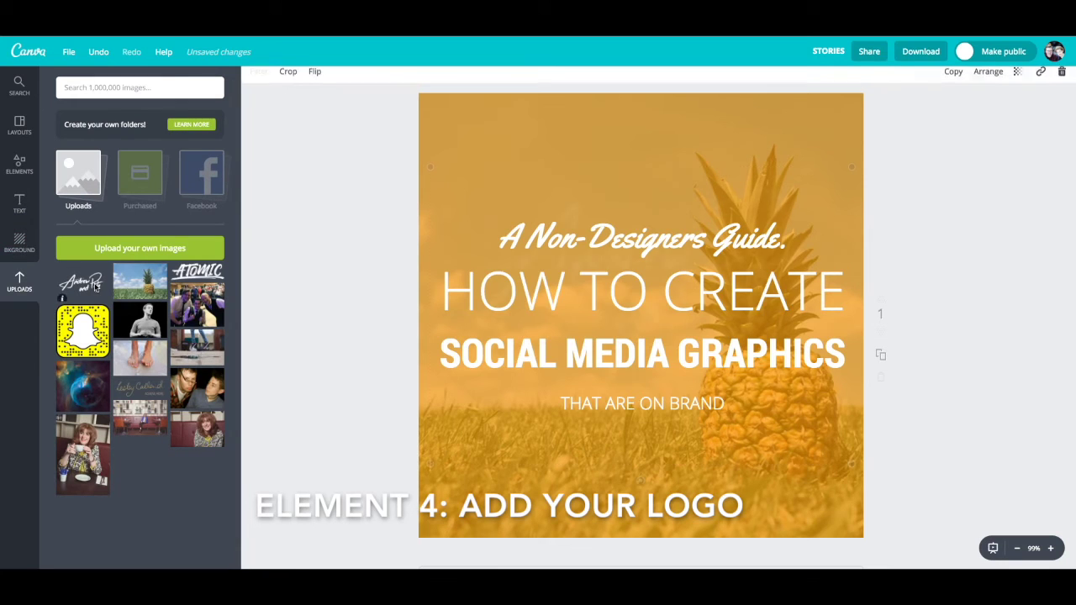
pyautogui.moveTo(853, 168); pyautogui.dragTo(595, 348)
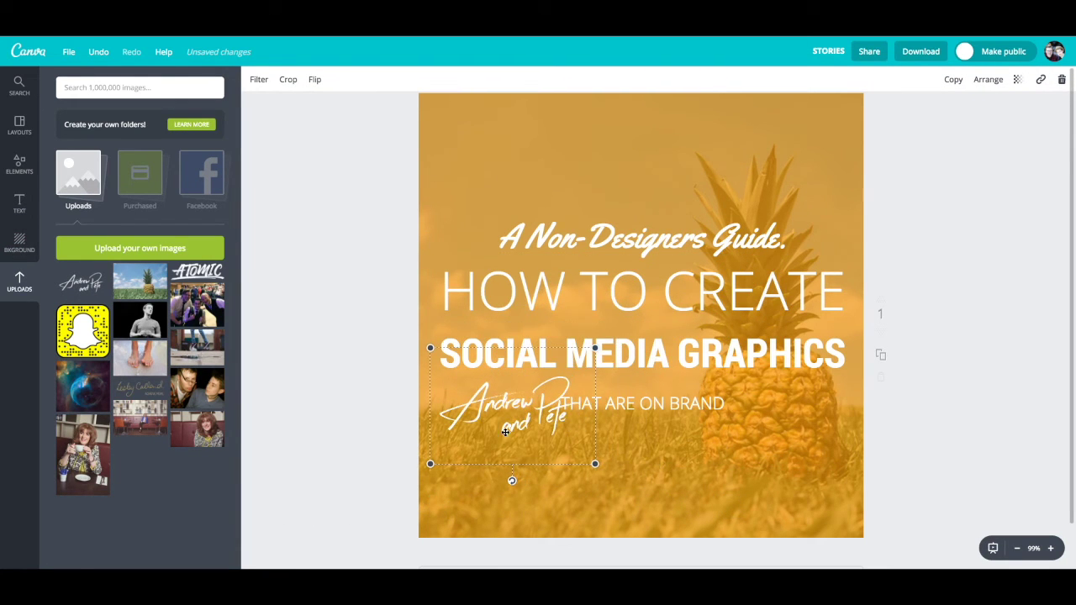
pyautogui.moveTo(515, 408); pyautogui.dragTo(637, 445)
pyautogui.moveTo(652, 336); pyautogui.dragTo(654, 318)
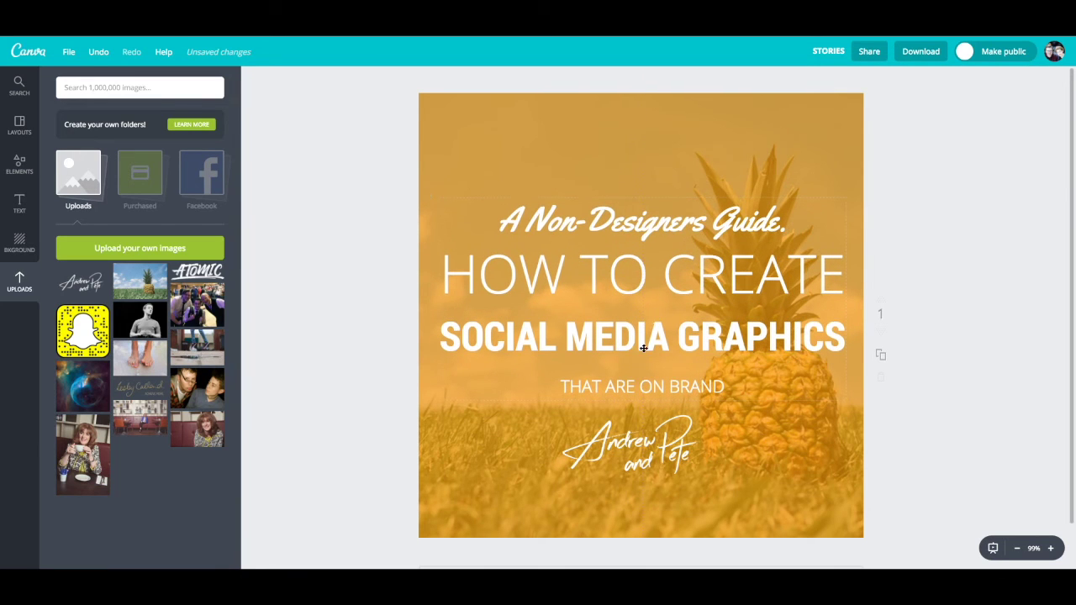
pyautogui.moveTo(637, 454); pyautogui.dragTo(630, 452)
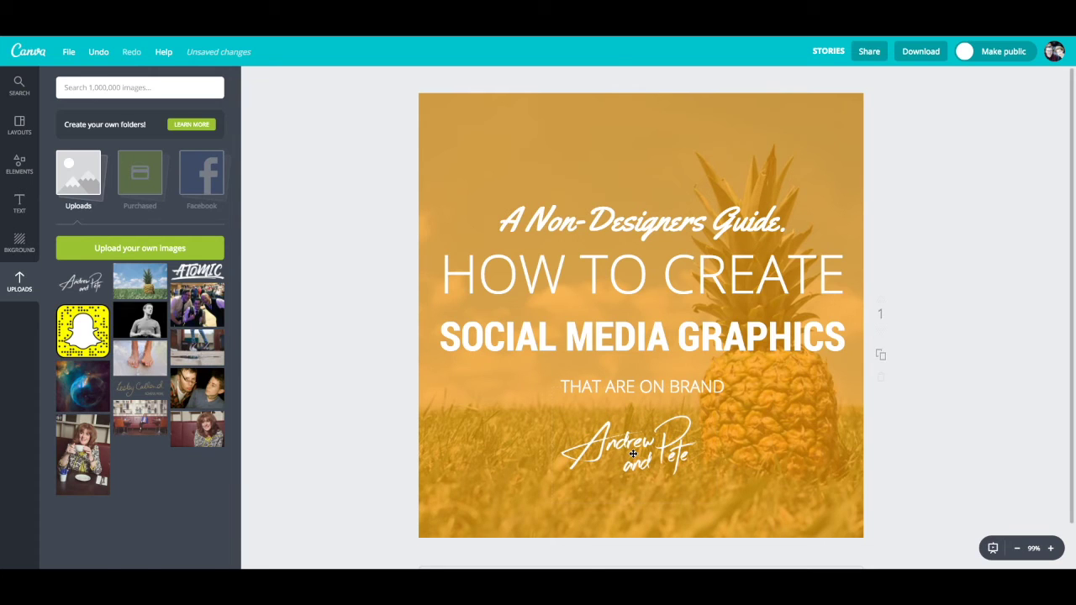
pyautogui.click(19, 204)
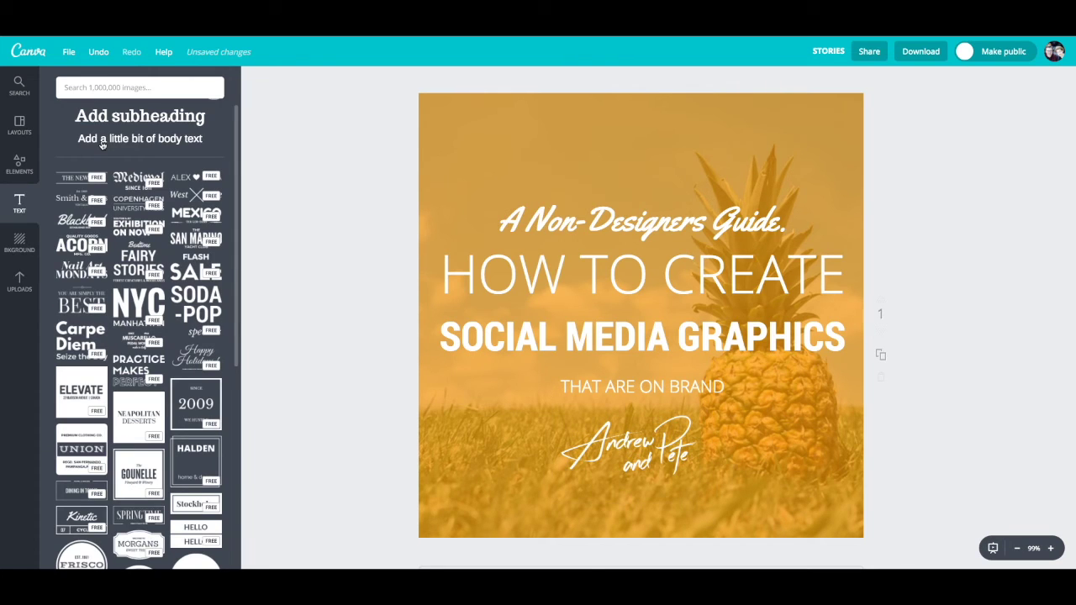
pyautogui.moveTo(101, 145); pyautogui.dragTo(641, 337)
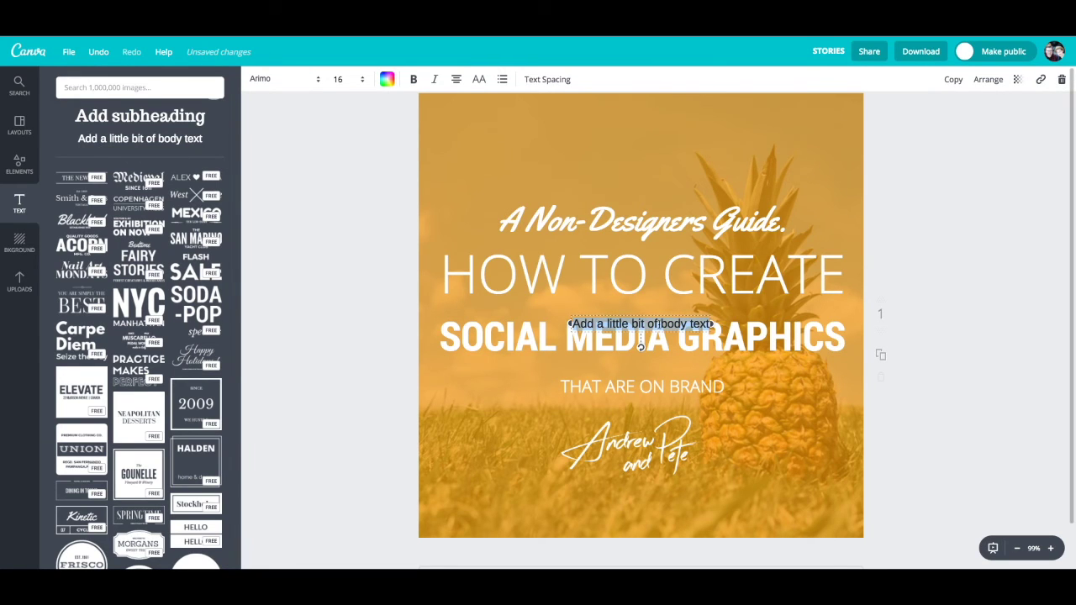
pyautogui.write('www.andrewandpete.com')
pyautogui.click(387, 79)
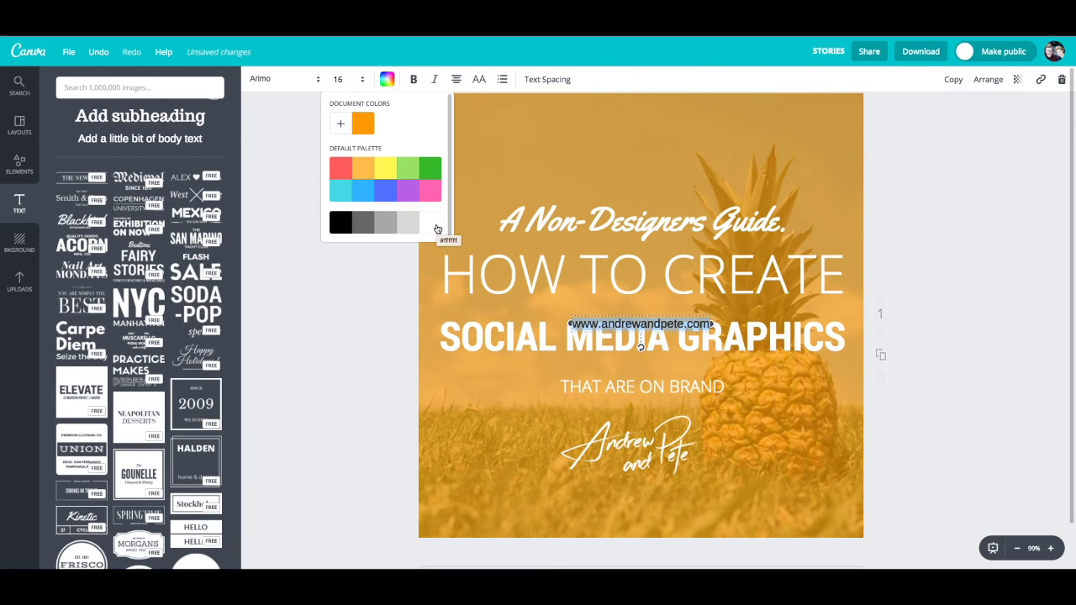
pyautogui.click(437, 223)
# Step: Move the URL to the bottom in Open Sans Light, widened to one line
pyautogui.moveTo(640, 327); pyautogui.dragTo(635, 515)
pyautogui.click(282, 79)
pyautogui.scroll(-3, 356, 298)
pyautogui.click(286, 252)
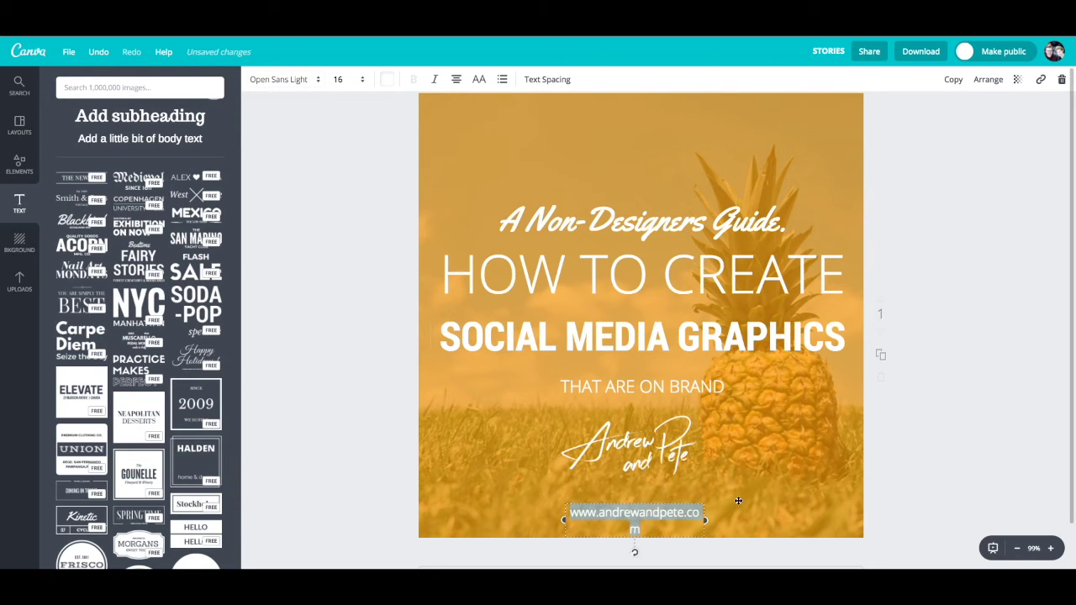
pyautogui.moveTo(705, 520); pyautogui.dragTo(723, 520)
pyautogui.click(321, 314)
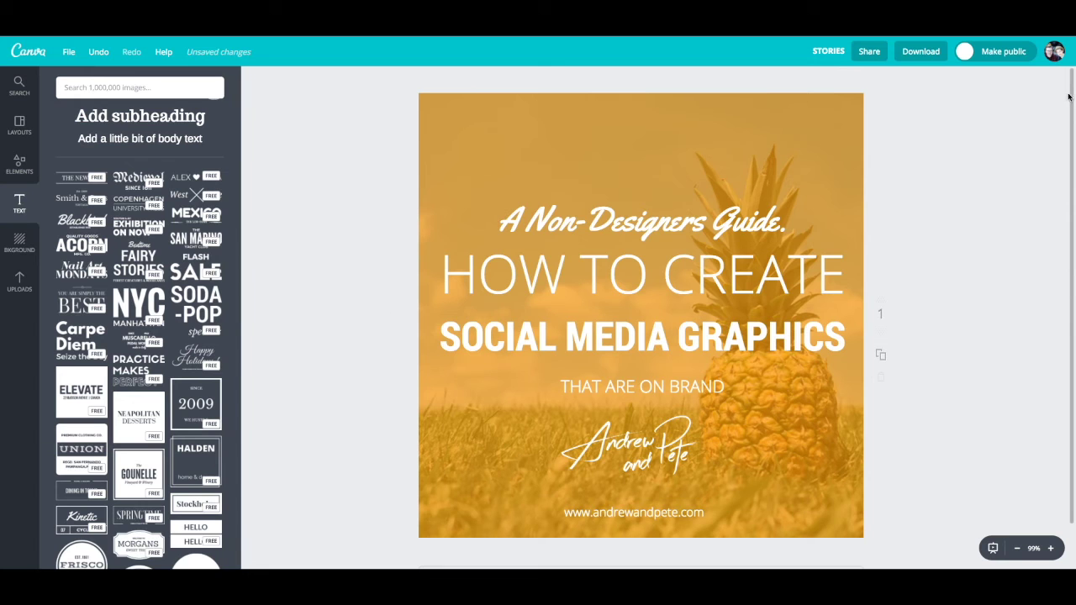
pyautogui.click(921, 52)
# Step: Start downloading the finished graphic in the chosen file format
pyautogui.click(954, 141)
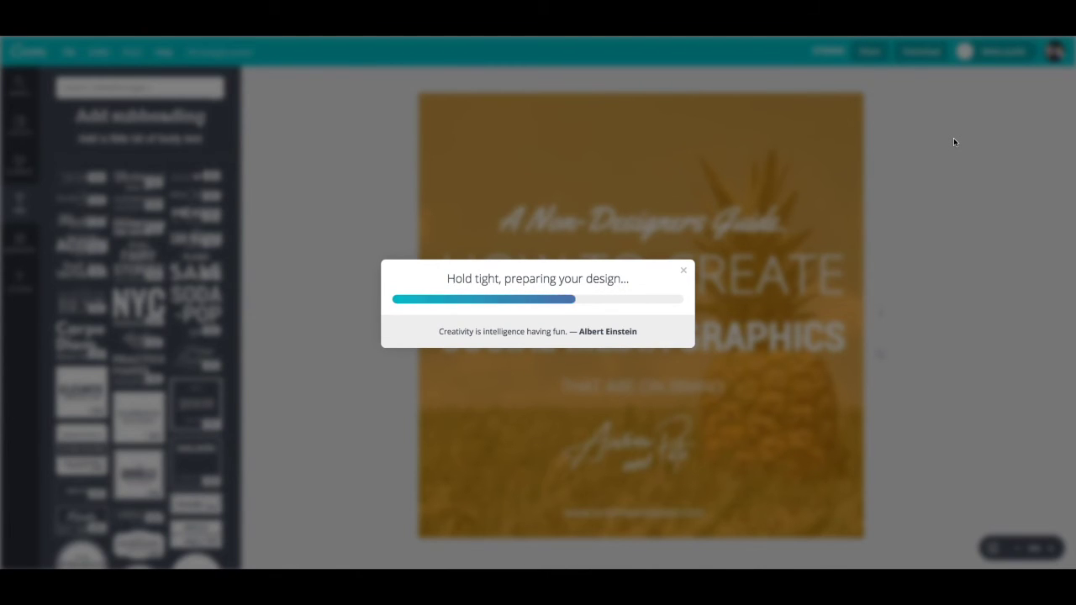